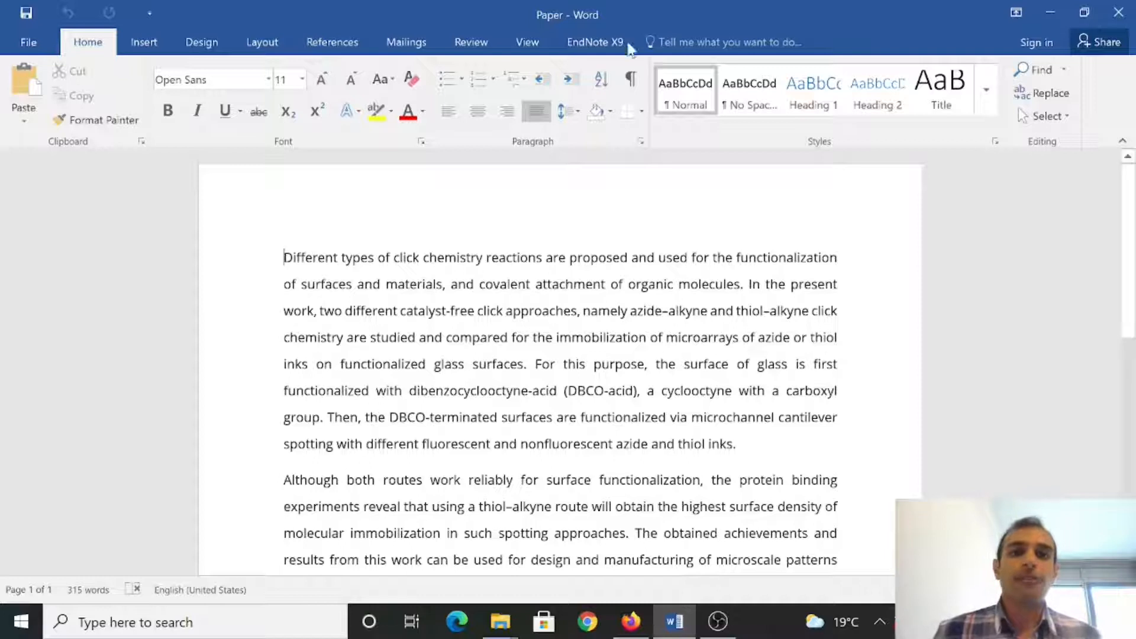
# Step: Show the EndNote X9 citation tools on Word's ribbon for the Paper document
pyautogui.click(590, 43)
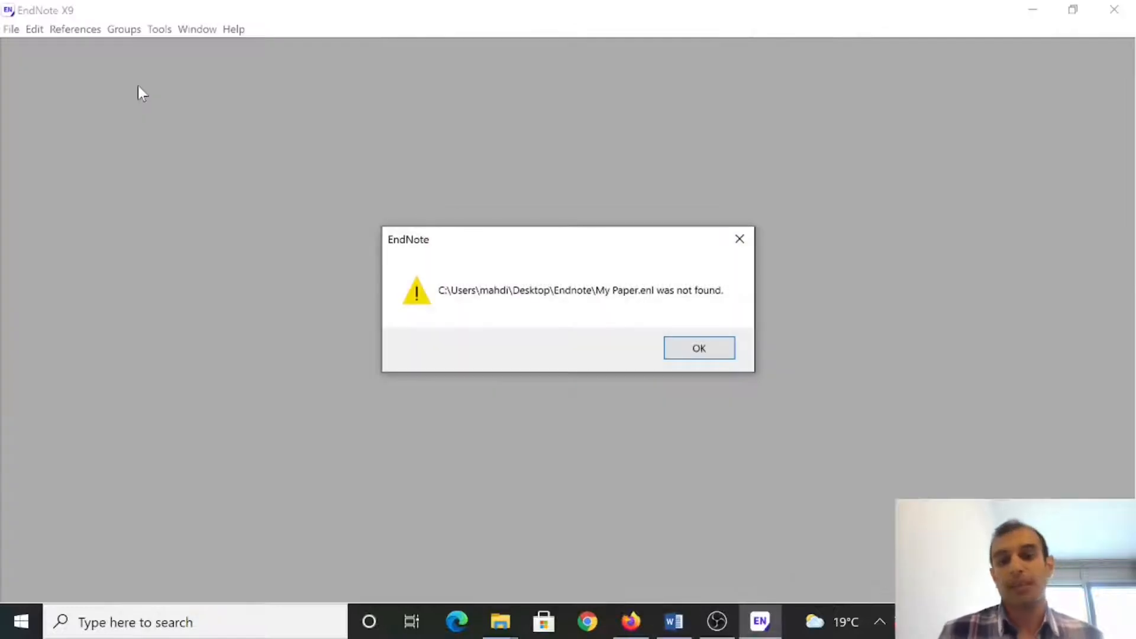
# Step: Dismiss the library-not-found error and save a new EndNote library named 'My Paper' in Desktop\Endnote
pyautogui.click(697, 350)
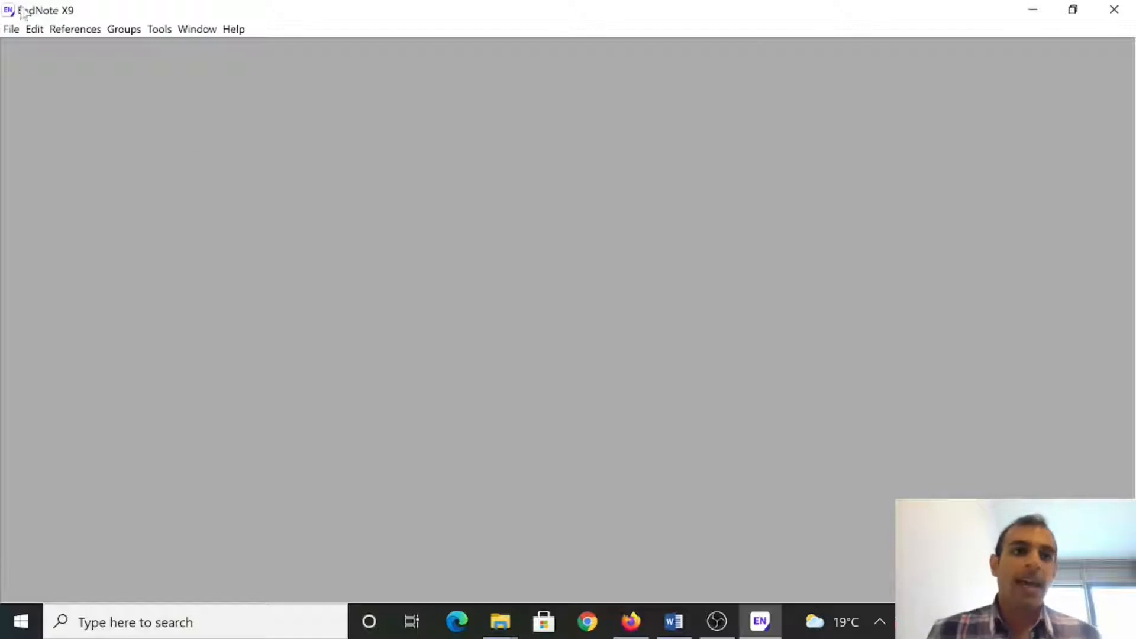
pyautogui.click(12, 30)
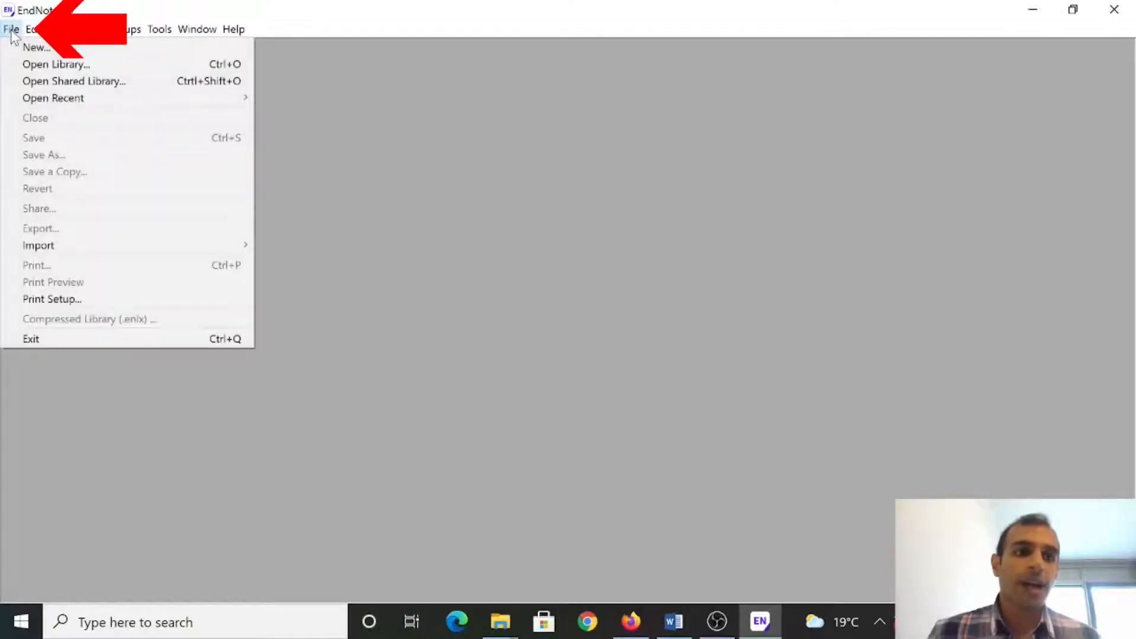
pyautogui.click(28, 44)
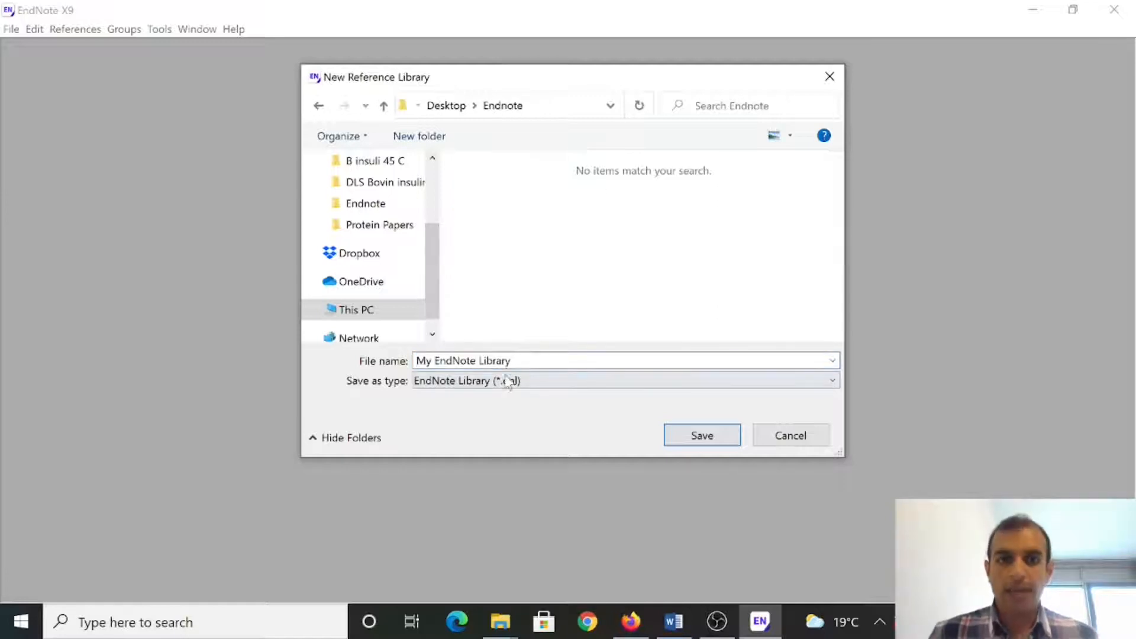
pyautogui.click(525, 359)
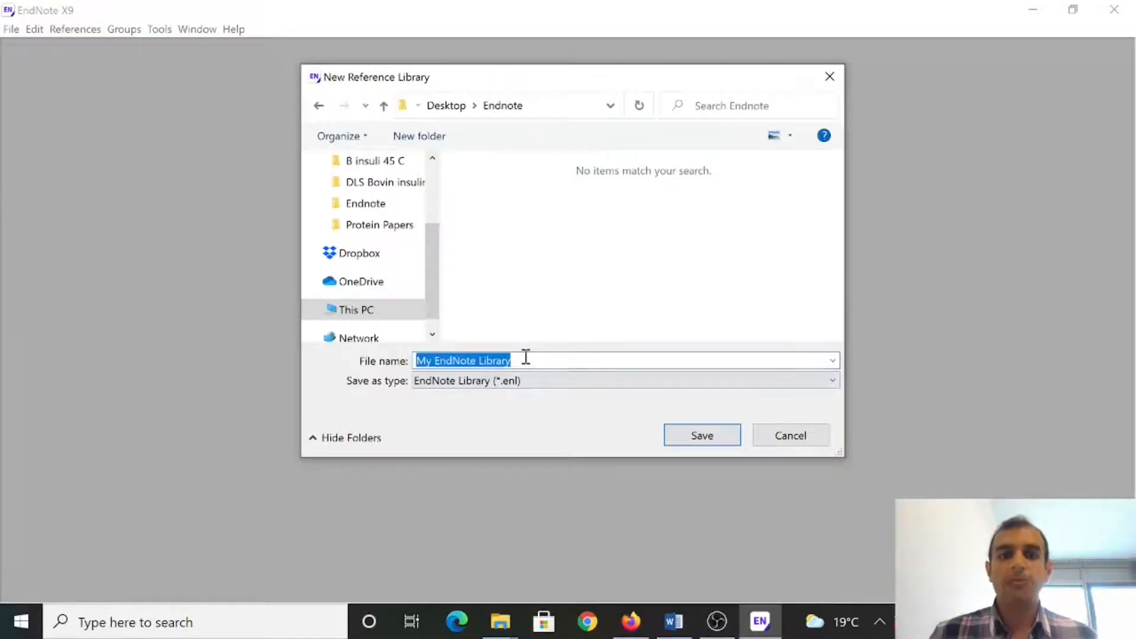
pyautogui.write('My')
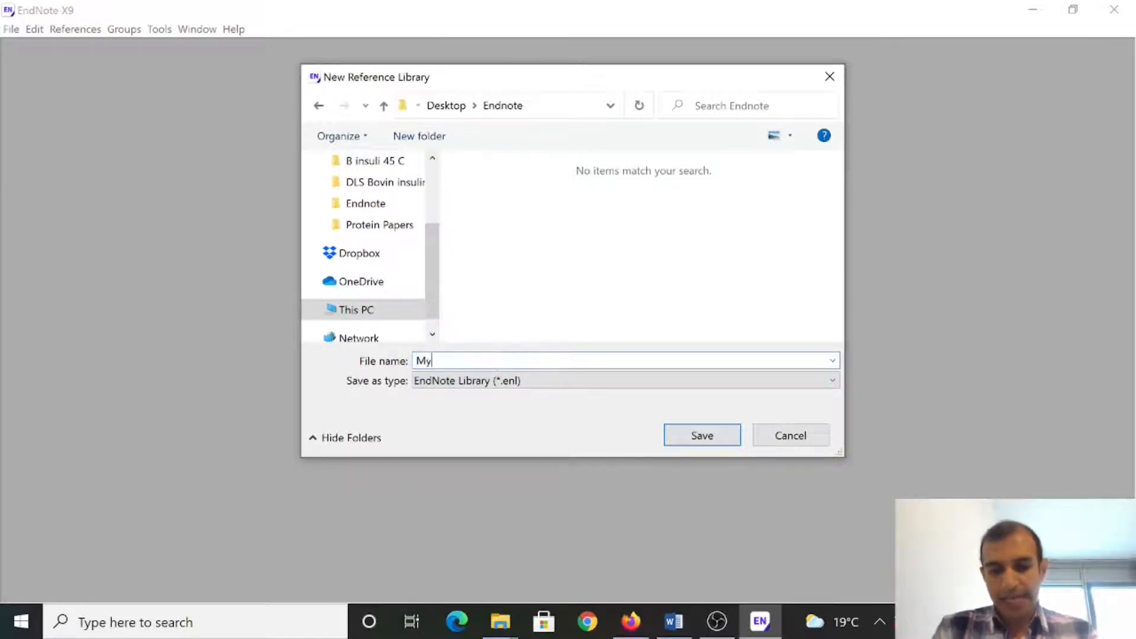
pyautogui.write(' Paper')
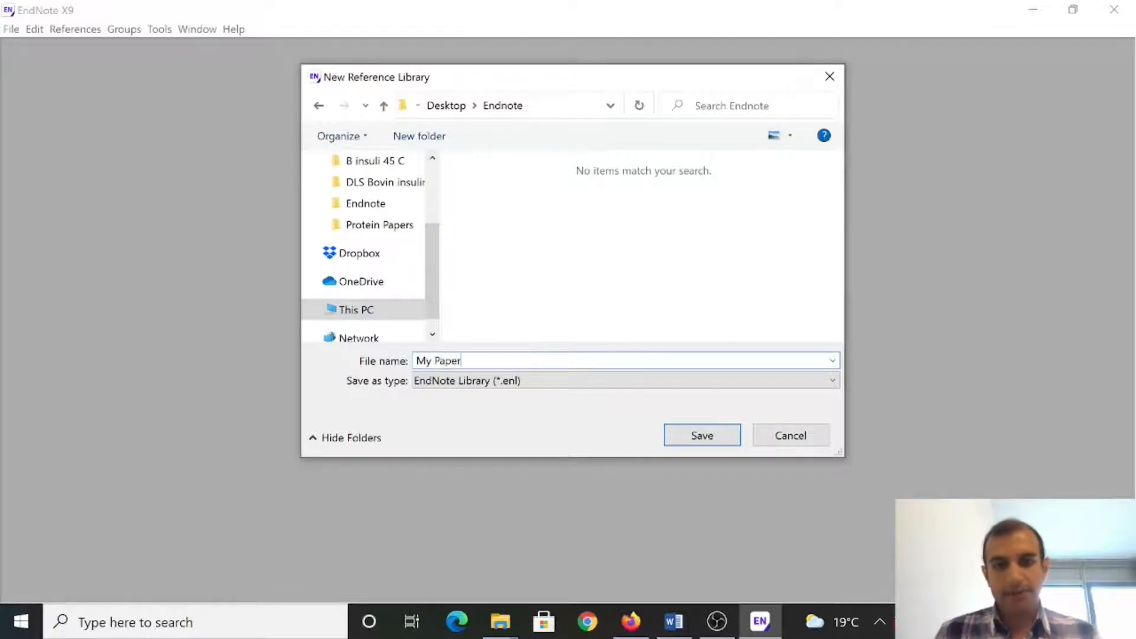
pyautogui.click(699, 439)
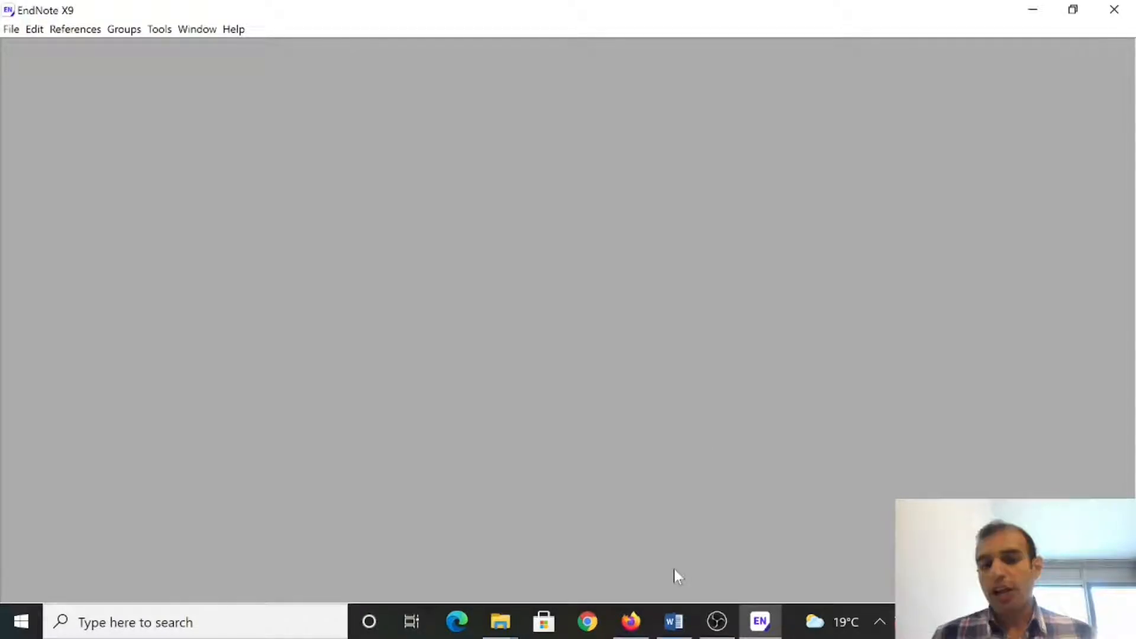
pyautogui.moveTo(674, 621)
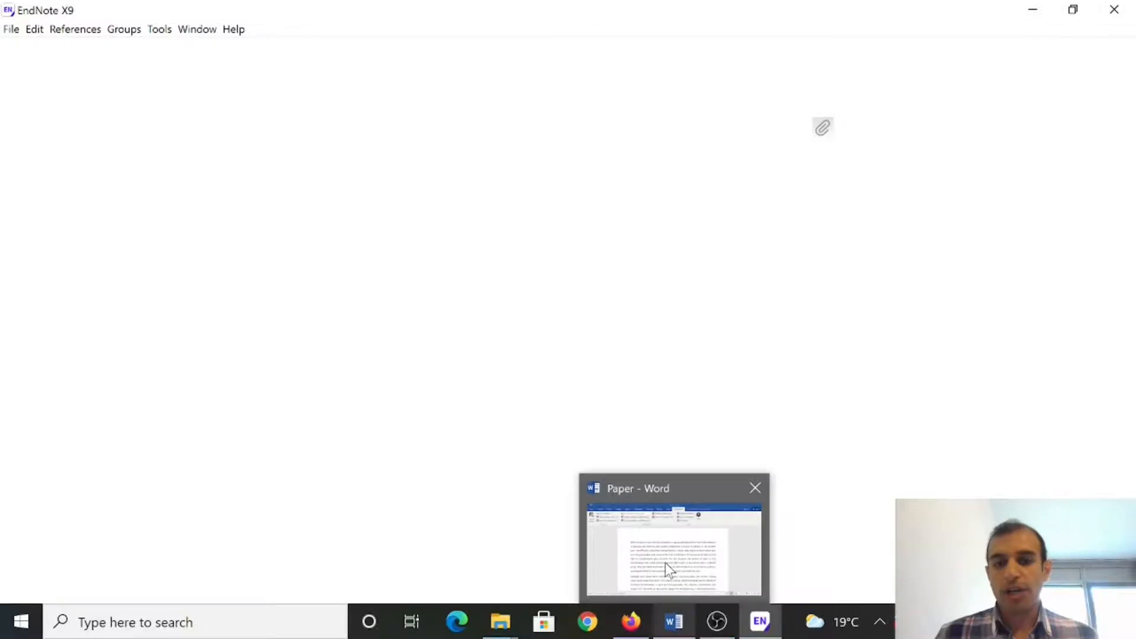
pyautogui.click(665, 563)
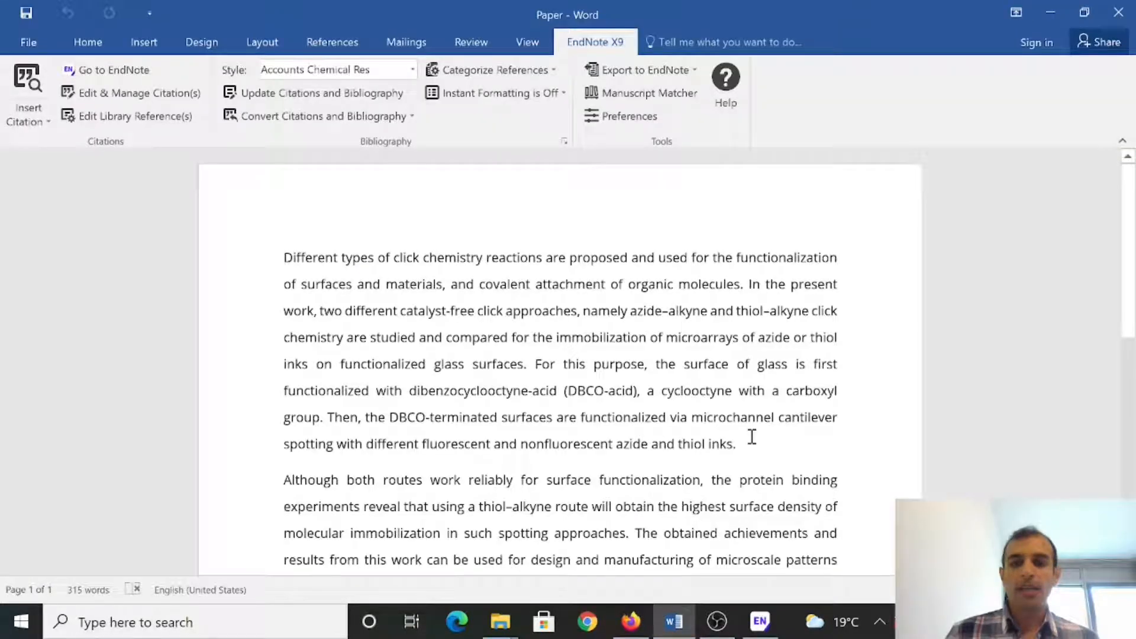
# Step: Copy the complete Chedid 2017 entry, reference 1, from the paper's reference list
pyautogui.click(734, 443)
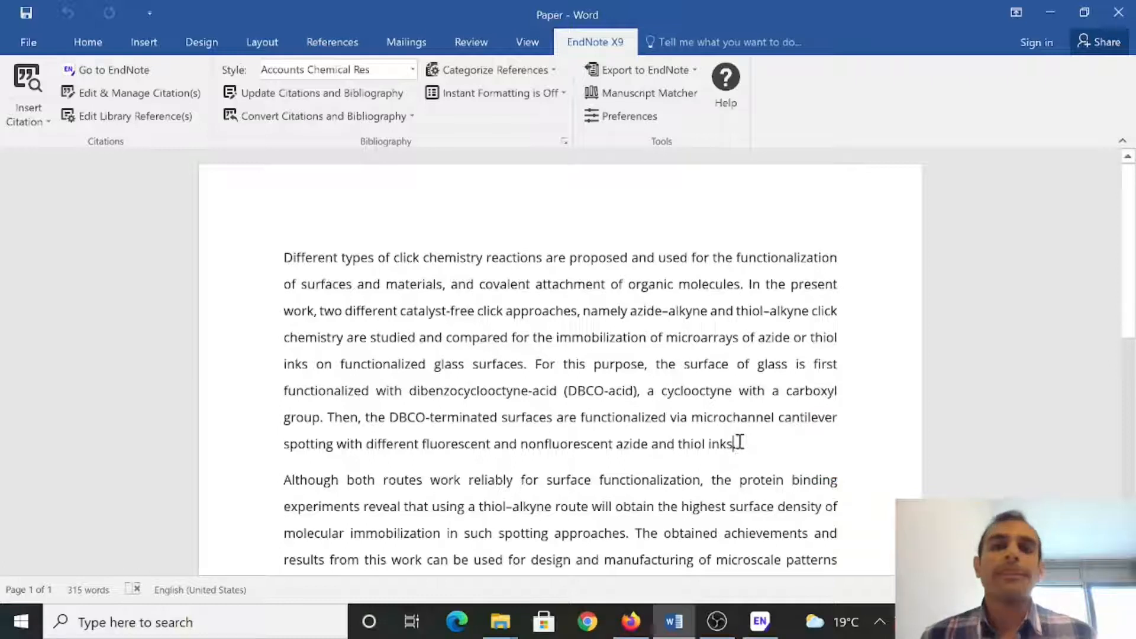
pyautogui.scroll(-3, 686, 441)
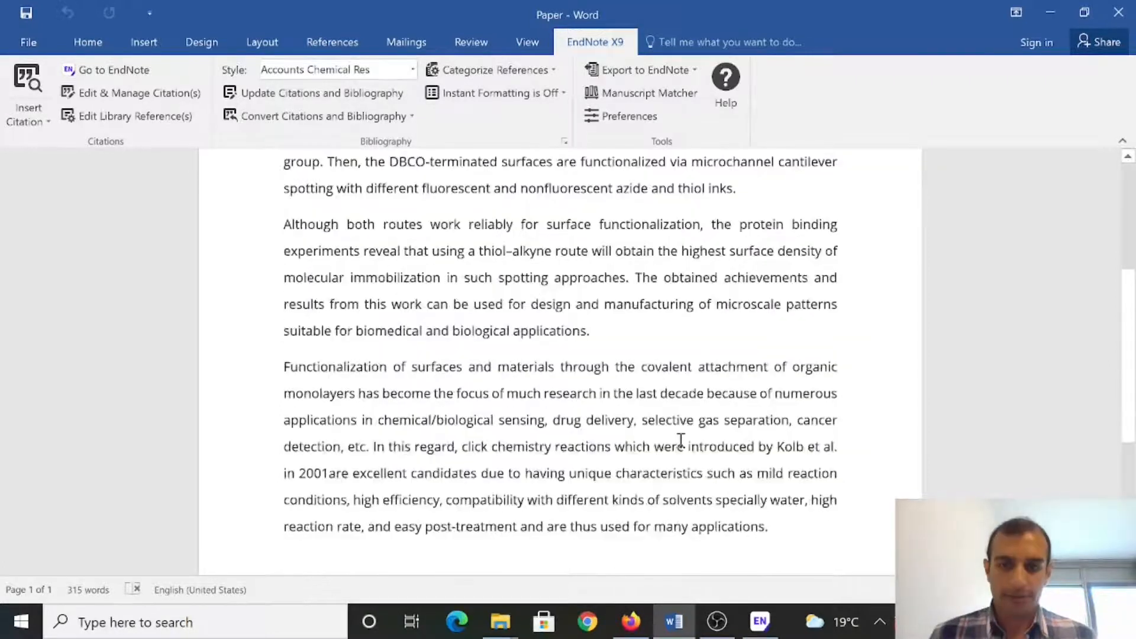
pyautogui.scroll(-3, 681, 441)
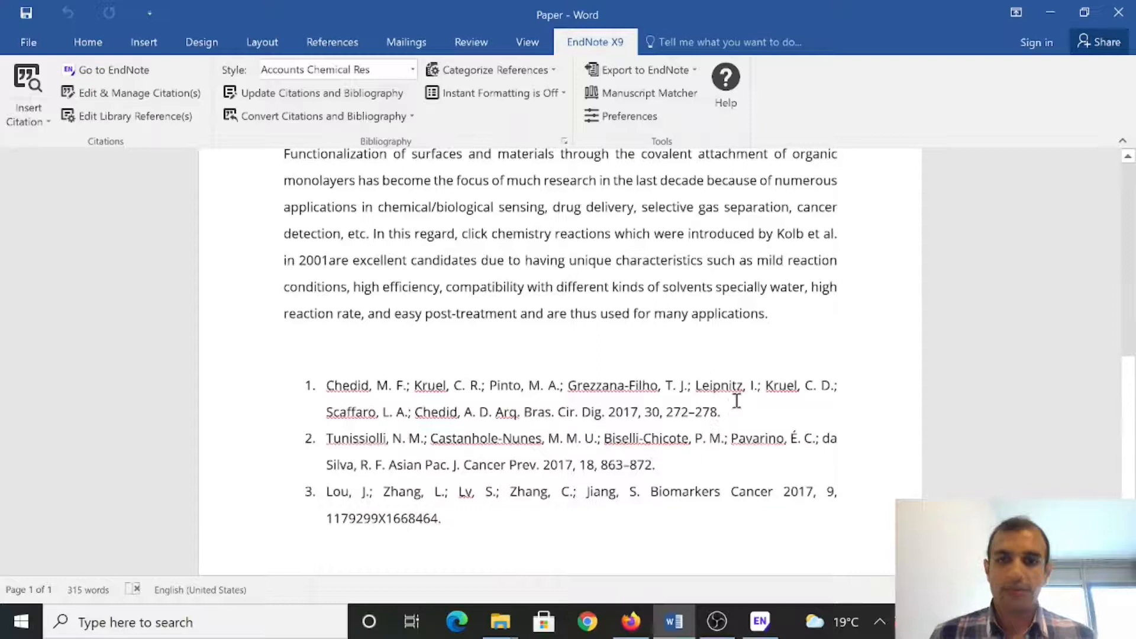
pyautogui.moveTo(733, 407); pyautogui.dragTo(404, 391)
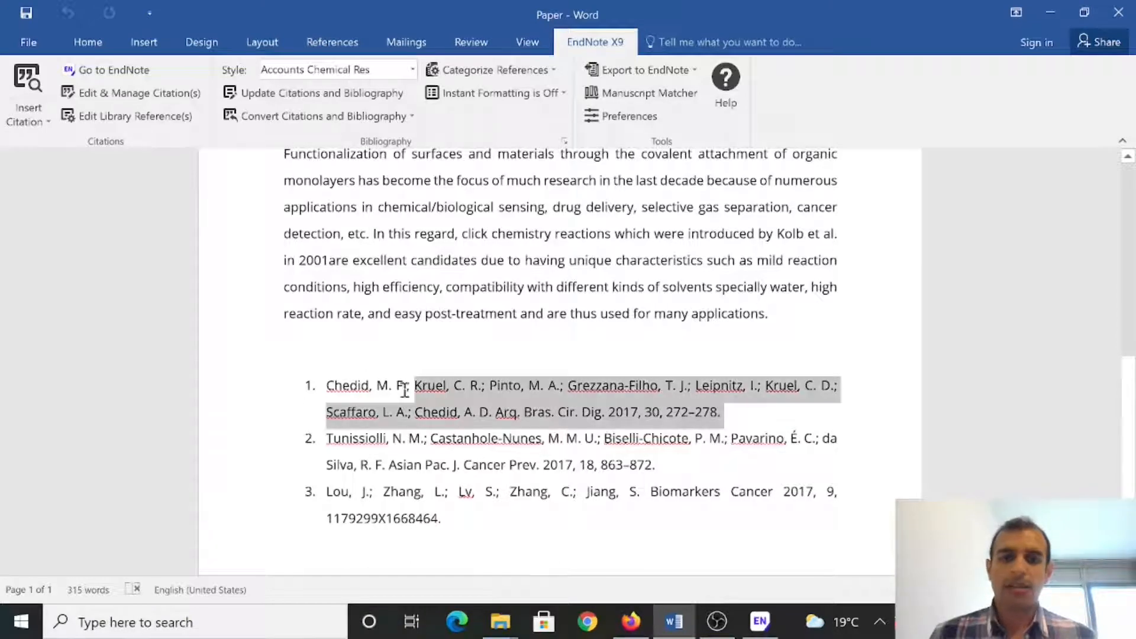
pyautogui.keyDown('shift'); pyautogui.click(354, 383); pyautogui.keyUp('shift')
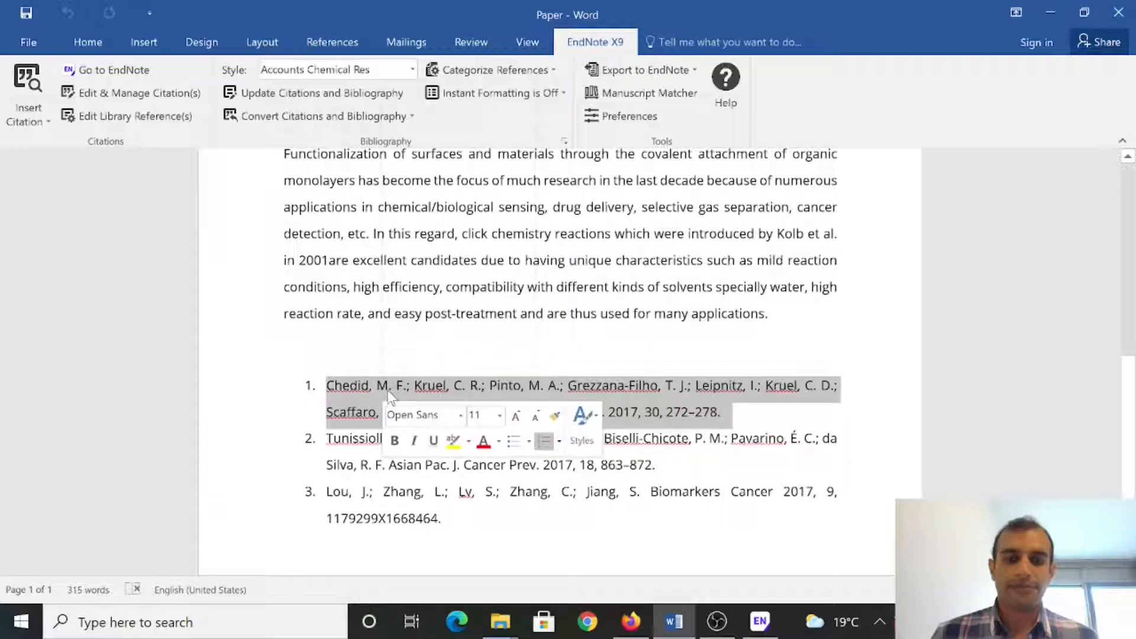
pyautogui.rightClick(388, 392)
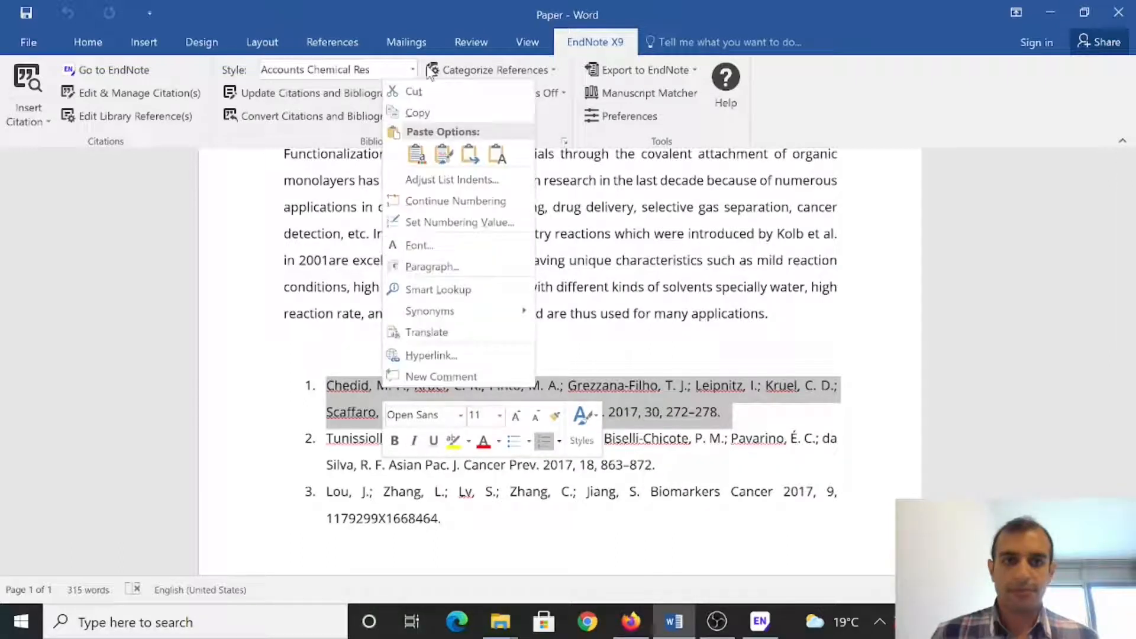
pyautogui.click(409, 115)
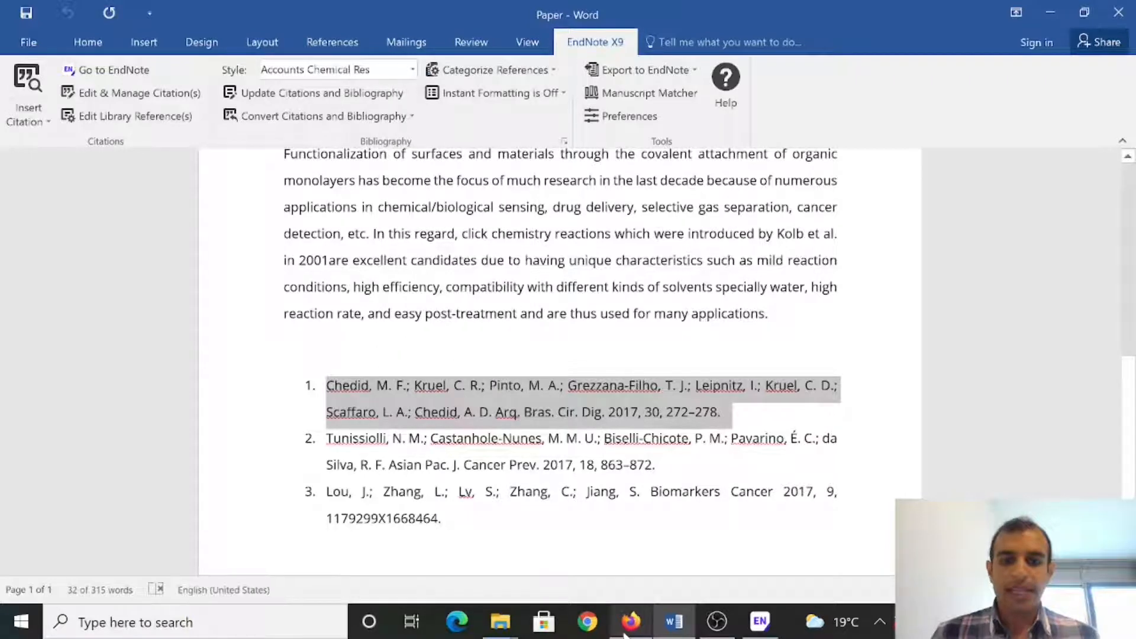
pyautogui.moveTo(637, 634)
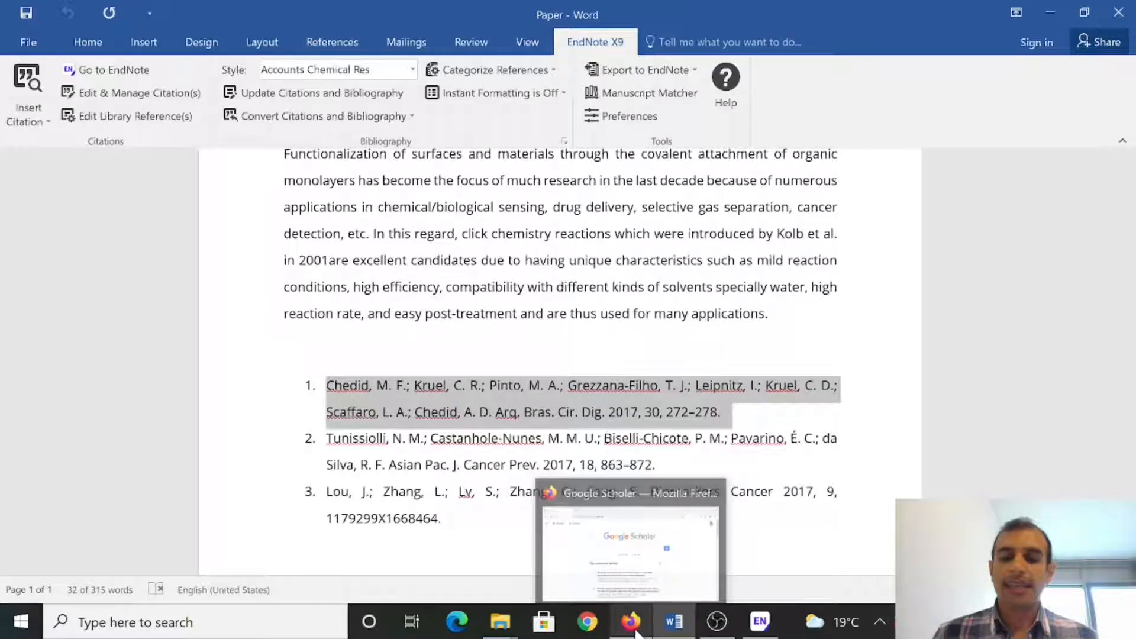
pyautogui.click(637, 635)
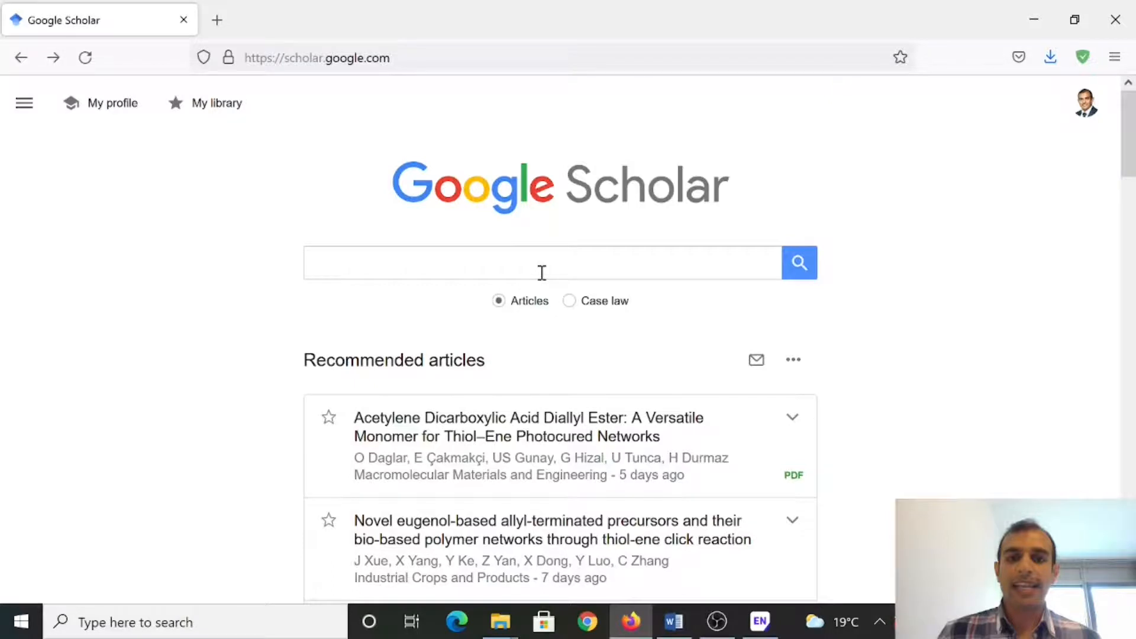
# Step: Search Google Scholar for the pasted Chedid reference and save its EndNote citation as scholar.enw
pyautogui.hotkey('ctrl', 'v')
pyautogui.press('Return')
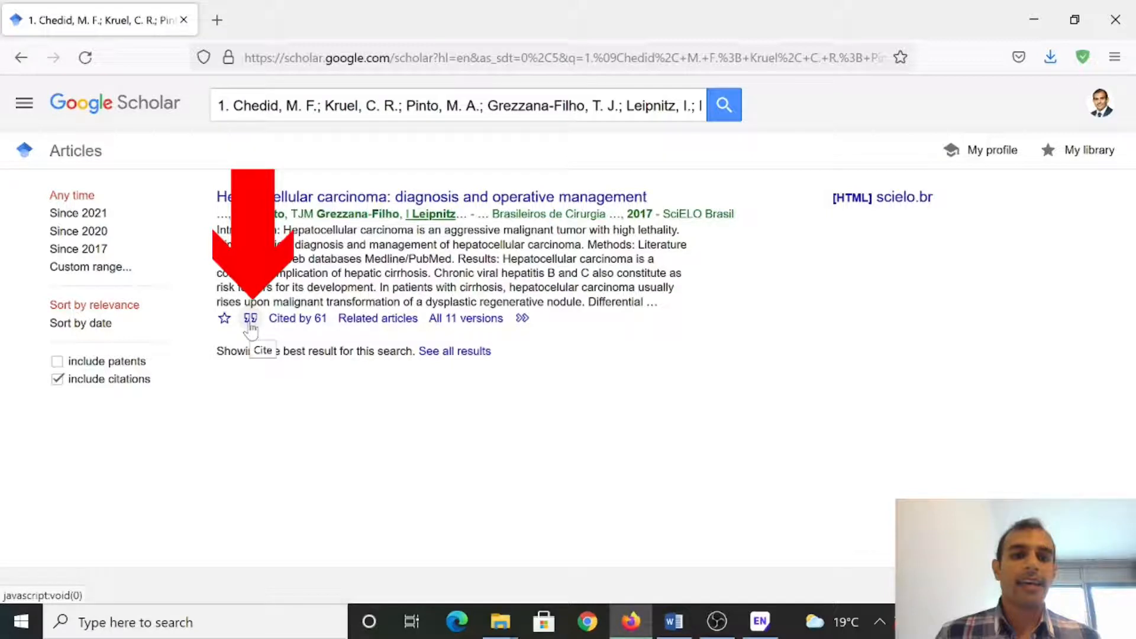
pyautogui.click(250, 319)
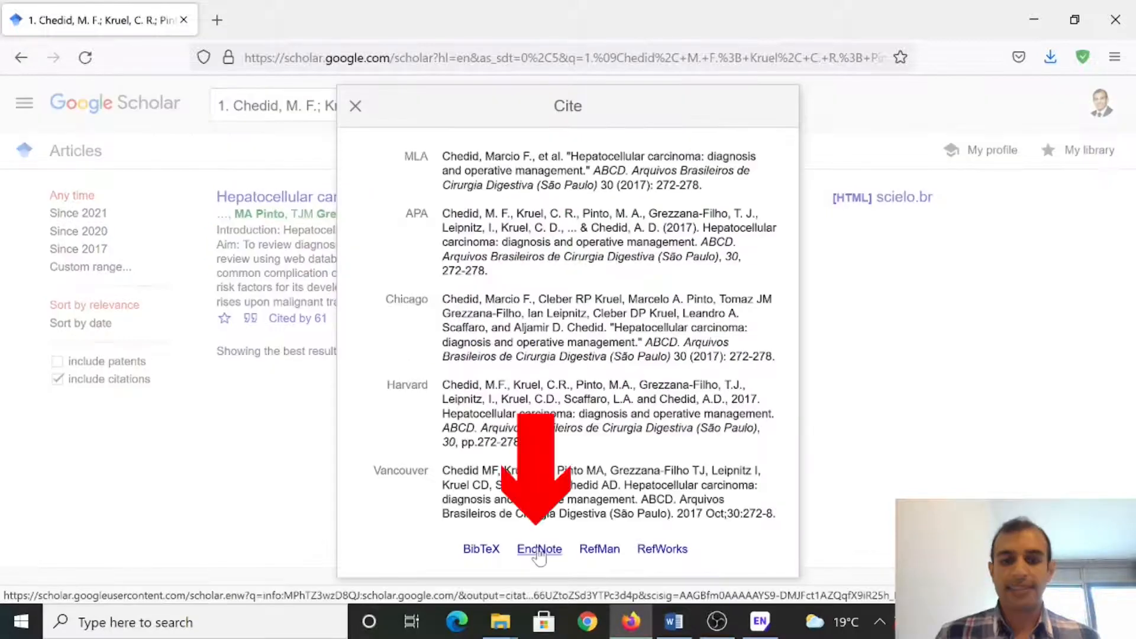
pyautogui.click(538, 550)
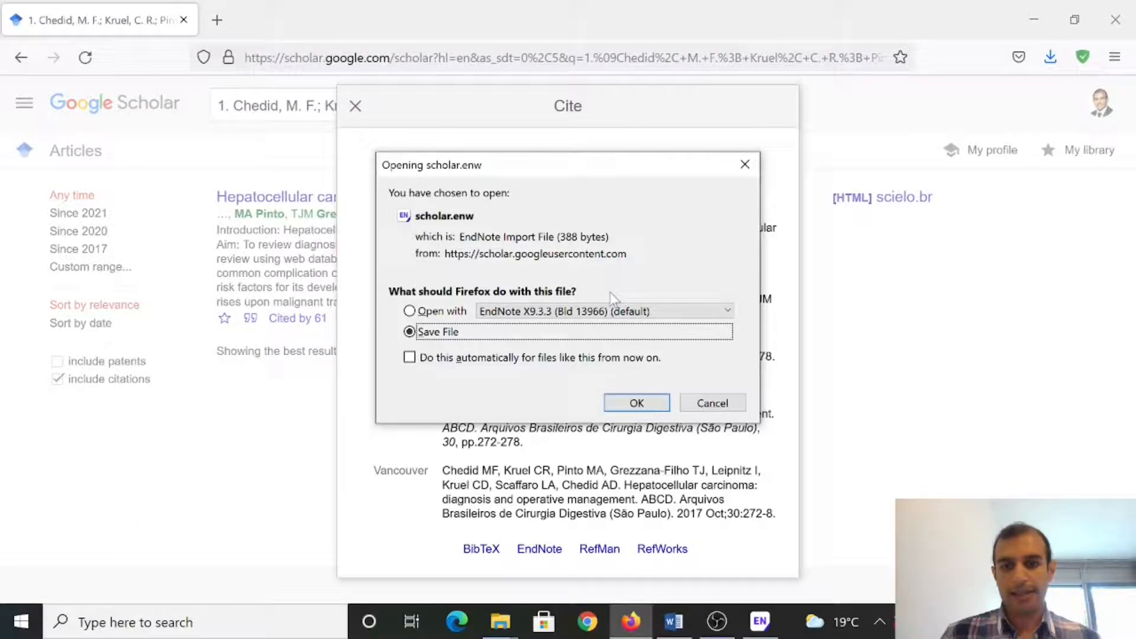
pyautogui.click(635, 403)
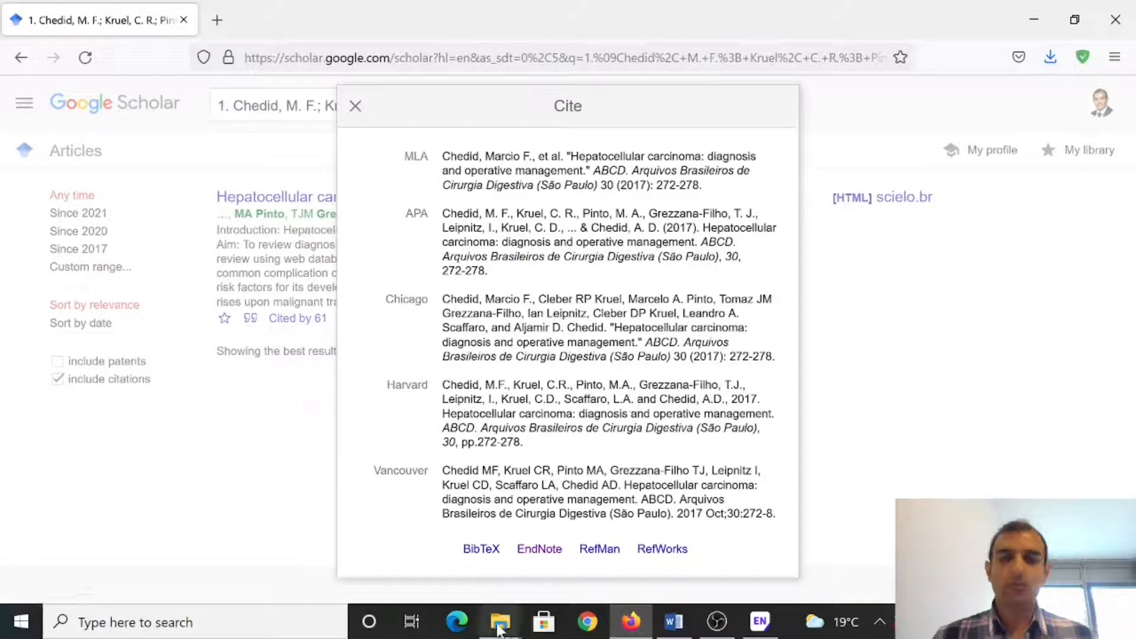
# Step: Import the downloaded scholar.enw file from Downloads into the My Paper library and maximize it
pyautogui.click(499, 627)
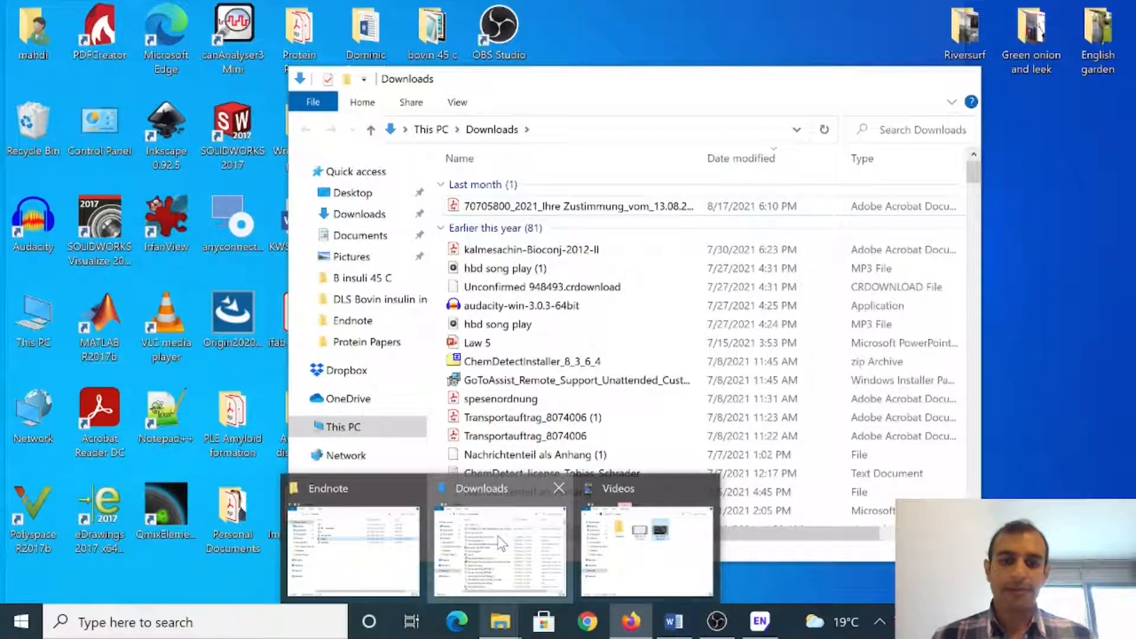
pyautogui.click(502, 543)
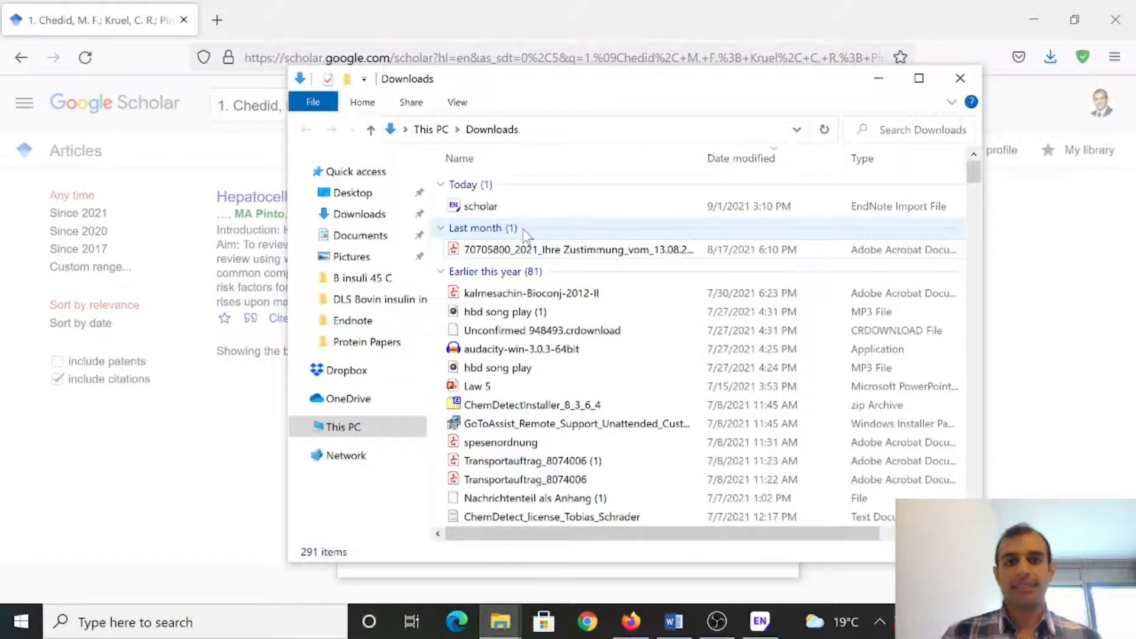
pyautogui.doubleClick(478, 207)
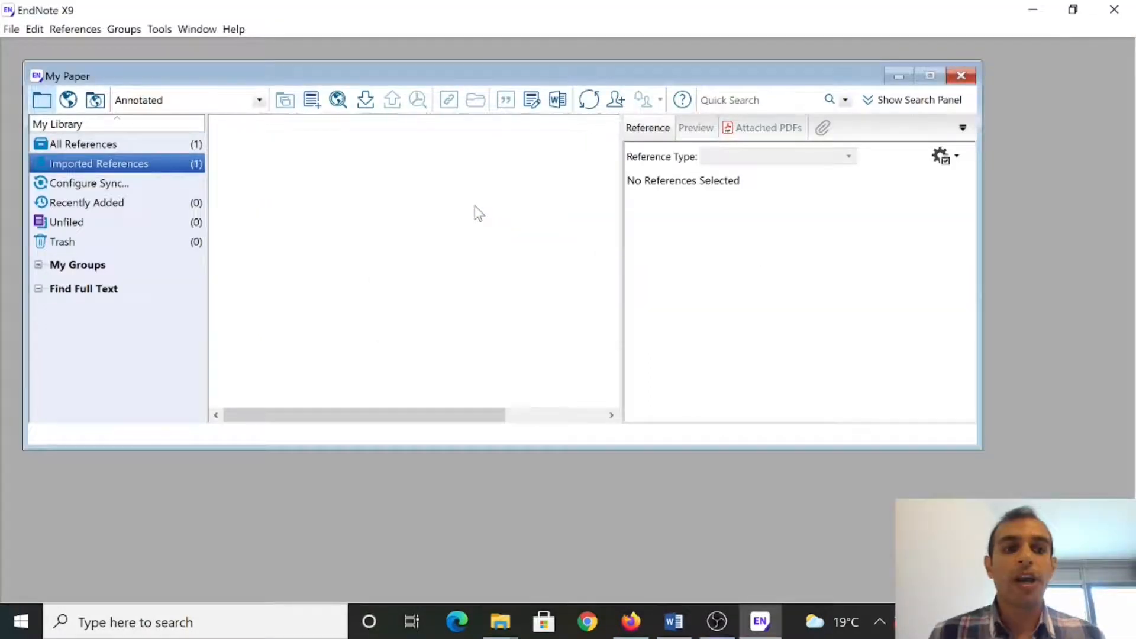
pyautogui.click(930, 76)
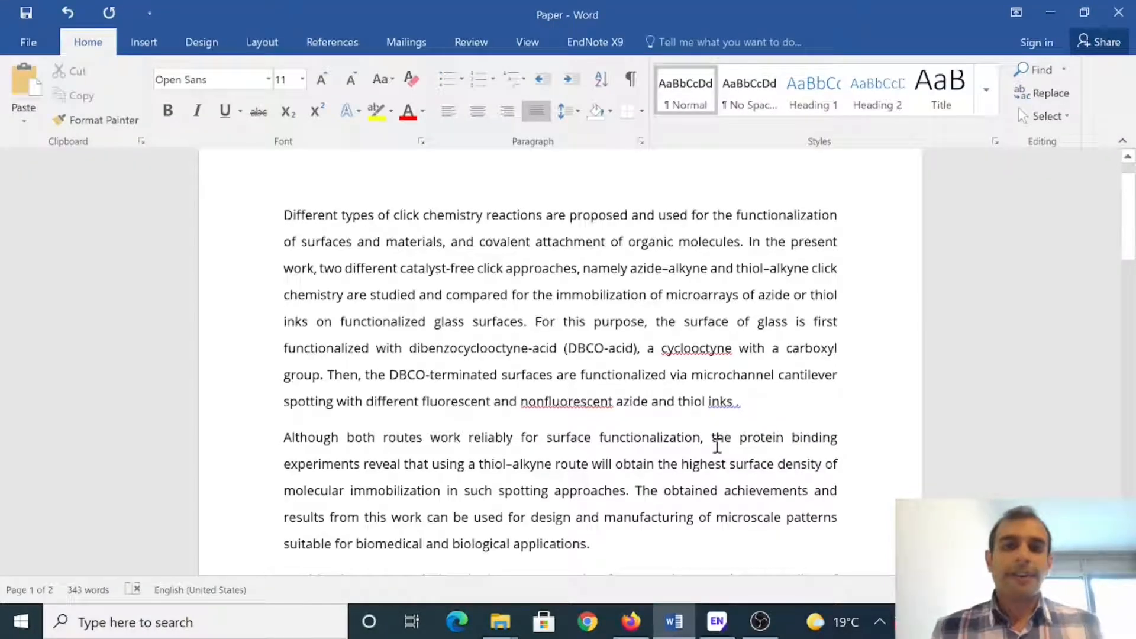
# Step: Place the cursor after 'thiol inks' in Word and switch to the My Paper library
pyautogui.click(737, 401)
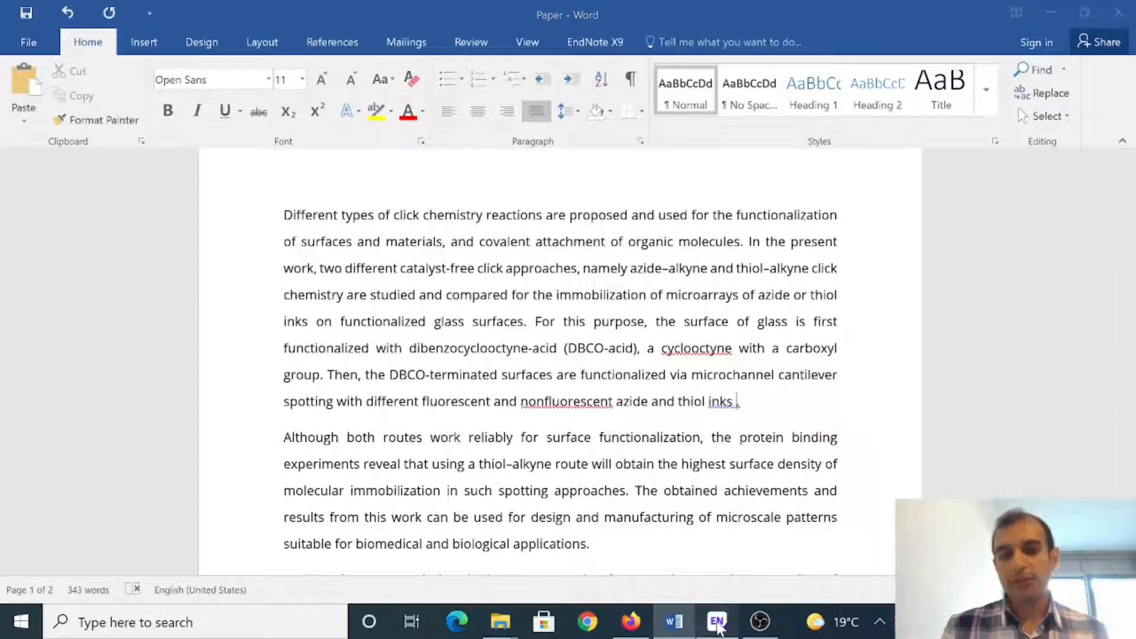
pyautogui.click(716, 623)
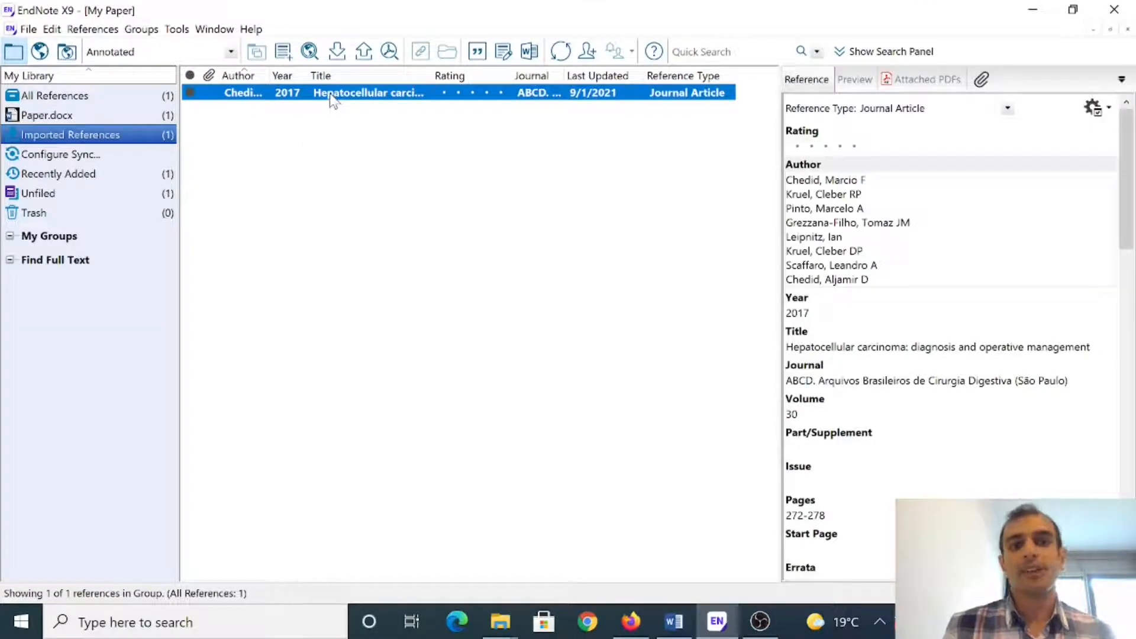
# Step: Cite the hepatocellular carcinoma reference as [1] after 'thiol inks', then copy reference 2
pyautogui.click(477, 52)
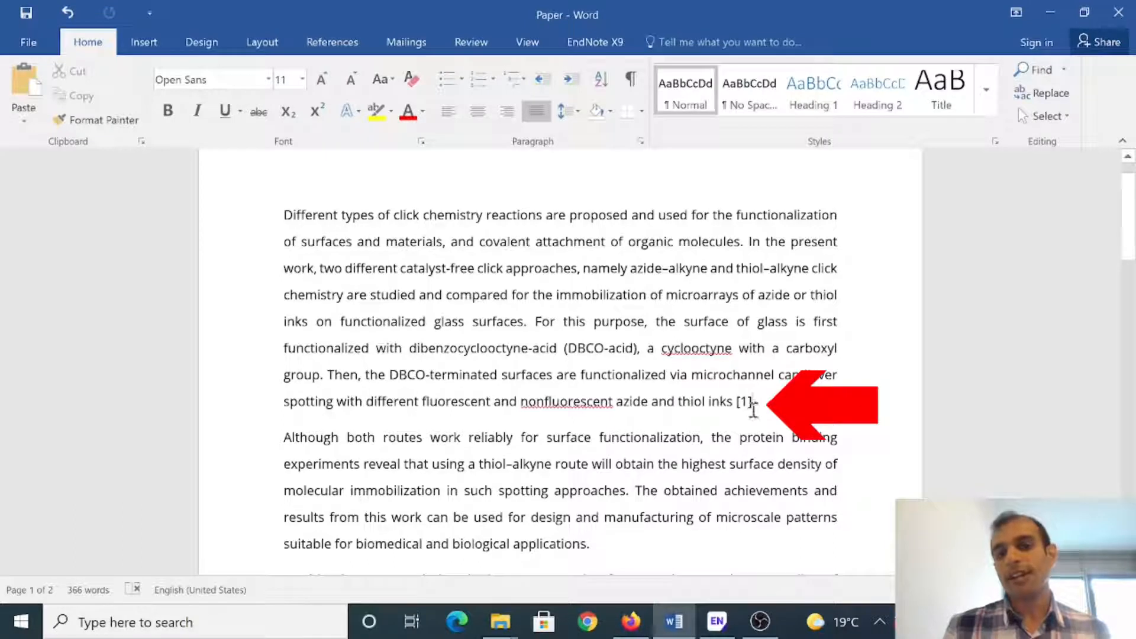
pyautogui.scroll(-15, 752, 406)
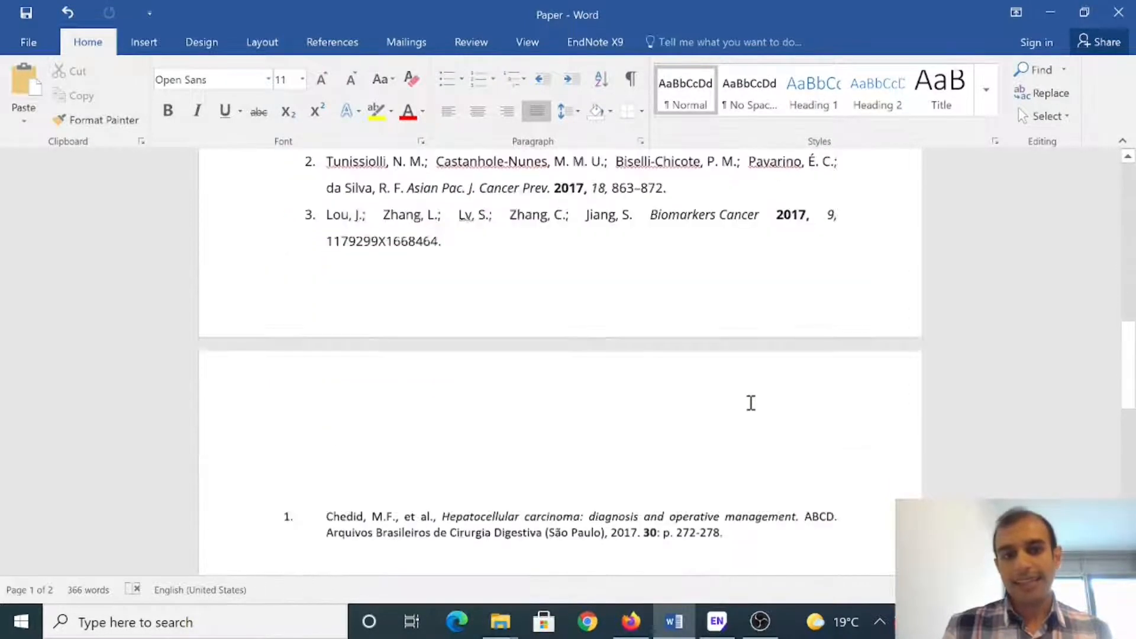
pyautogui.scroll(-2, 751, 403)
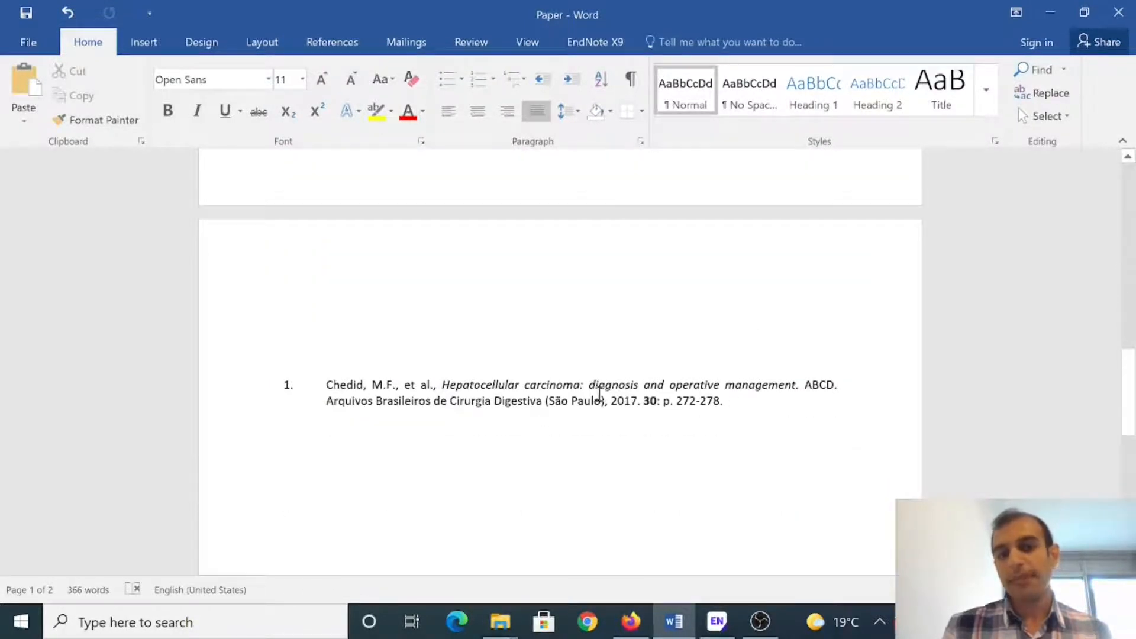
pyautogui.scroll(15, 599, 393)
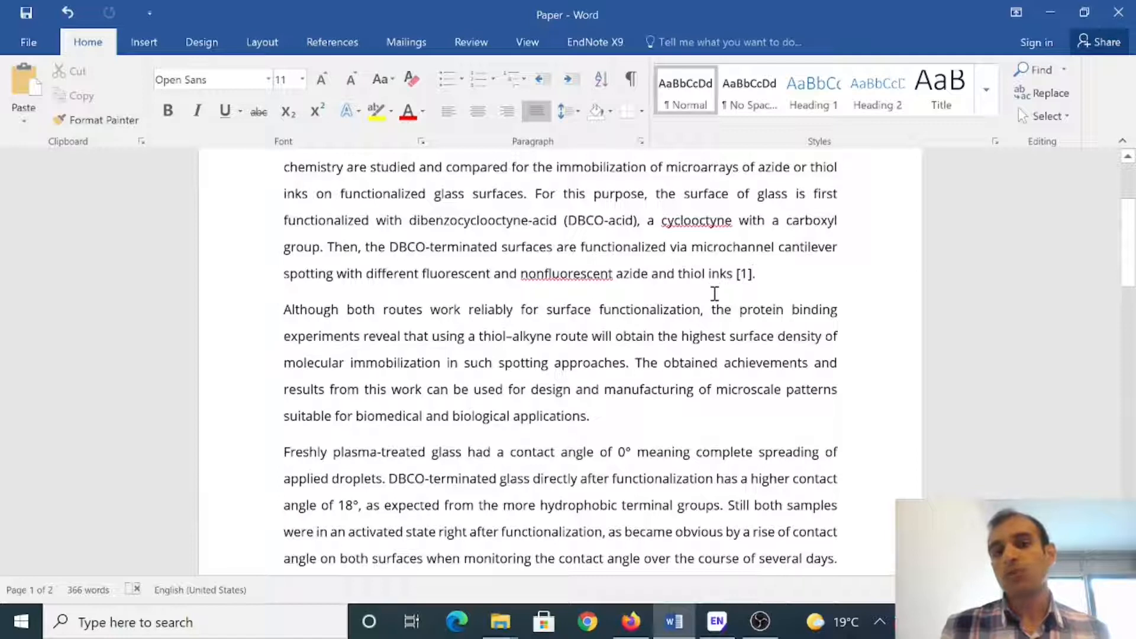
pyautogui.scroll(-5, 713, 308)
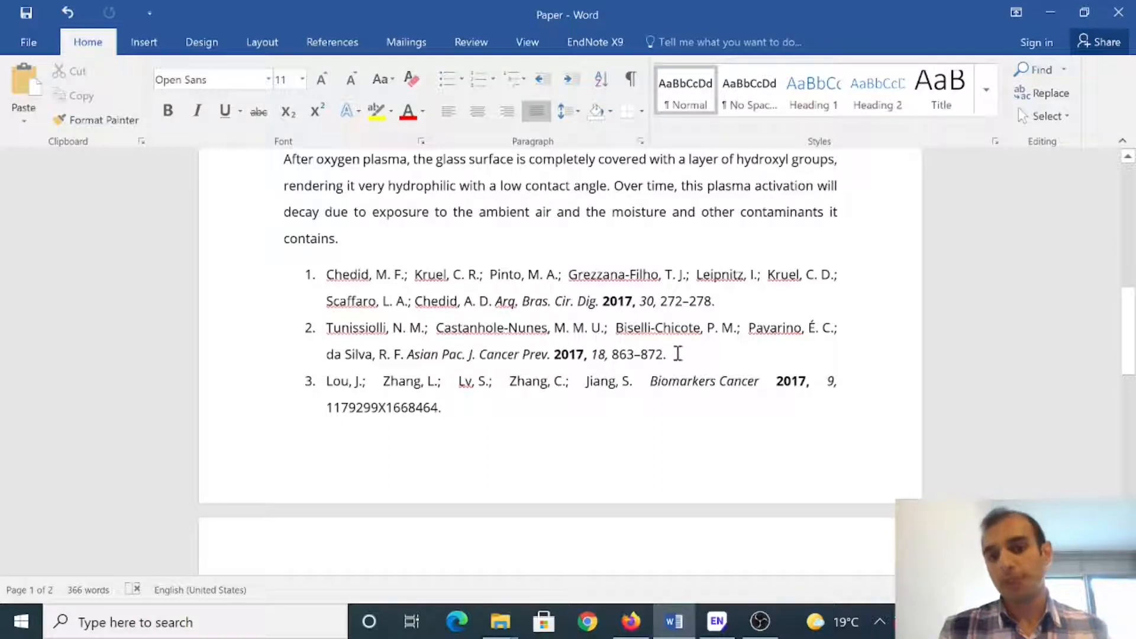
pyautogui.moveTo(666, 355); pyautogui.dragTo(358, 335)
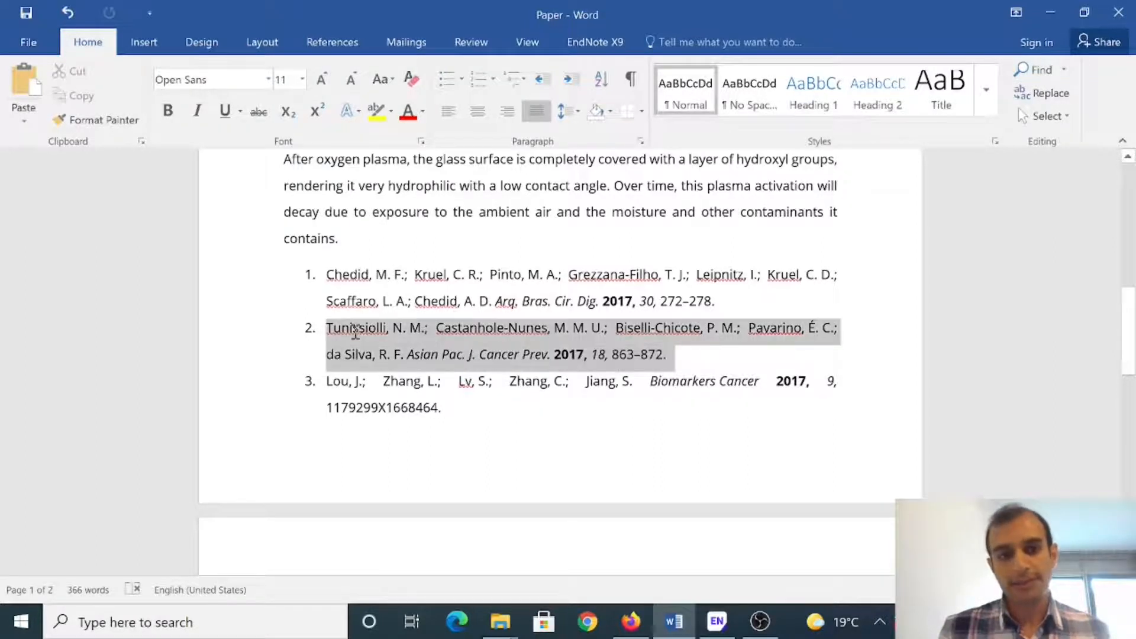
pyautogui.rightClick(357, 335)
pyautogui.click(406, 35)
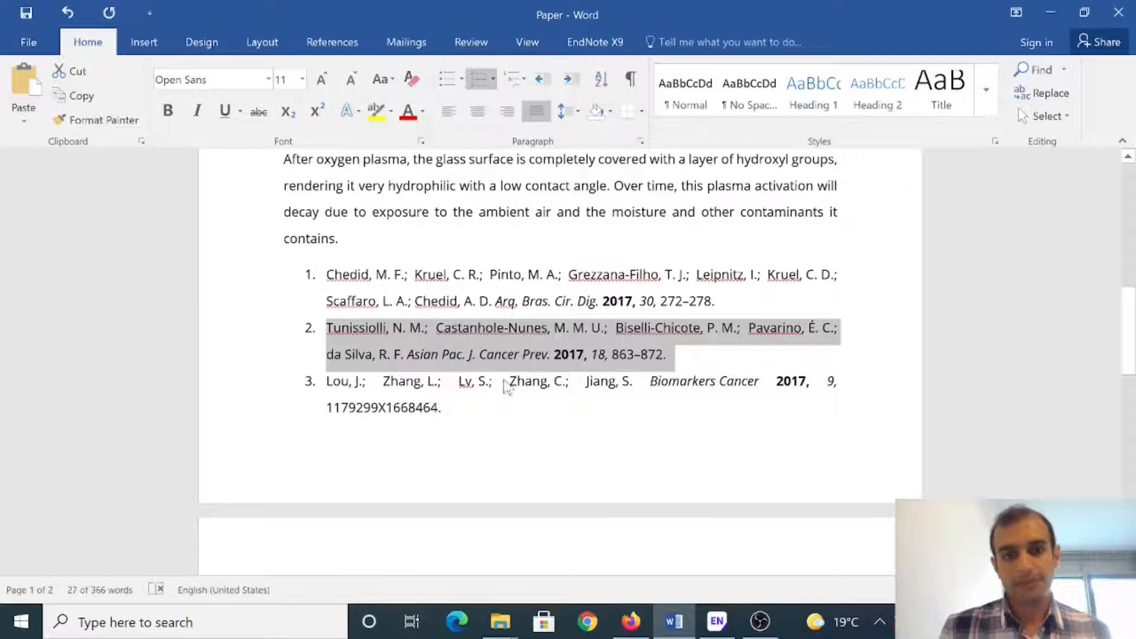
# Step: Clear the earlier Chedid query from the Google Scholar search box
pyautogui.click(632, 623)
pyautogui.tripleClick(358, 102)
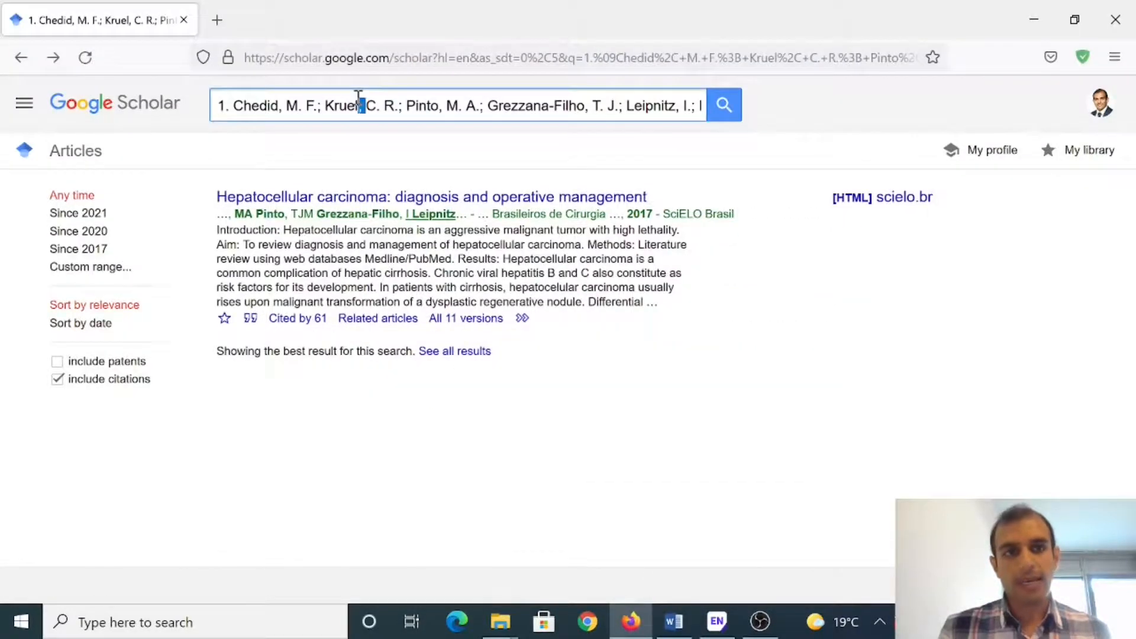
pyautogui.press('BackSpace')
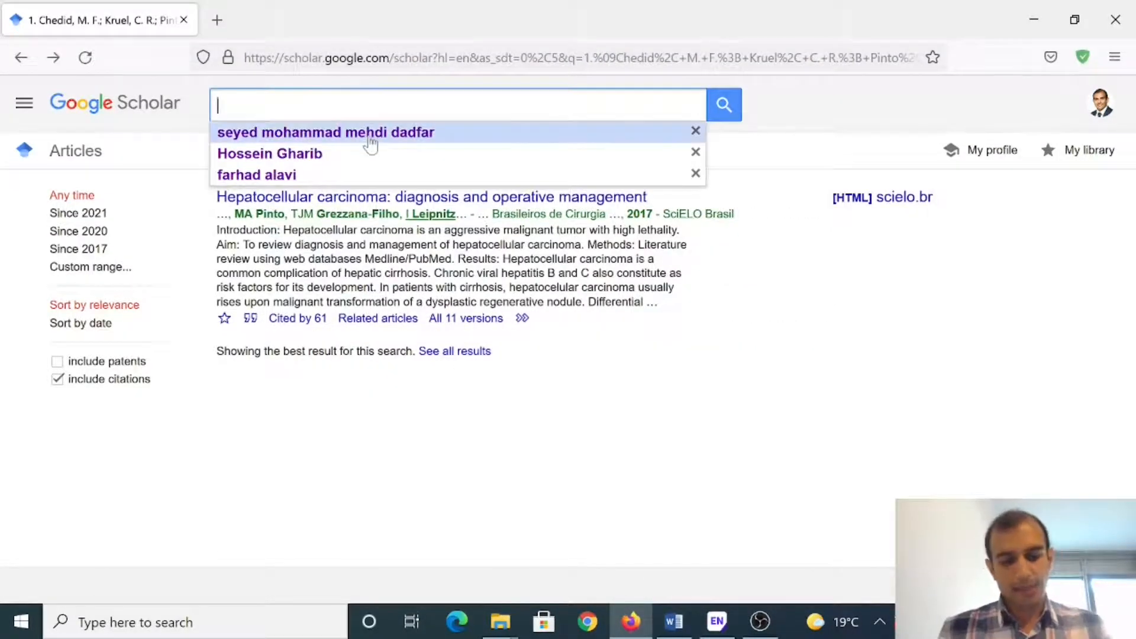
# Step: Search Scholar for the pasted second reference and save the review's EndNote citation file
pyautogui.hotkey('ctrl', 'v')
pyautogui.click(723, 105)
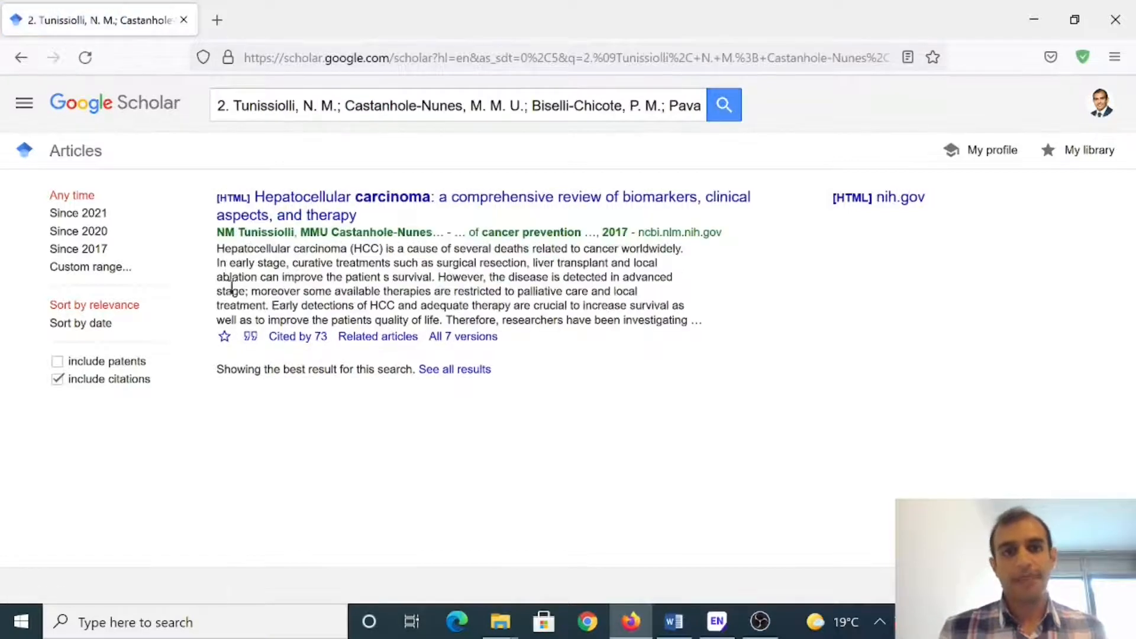
pyautogui.click(250, 336)
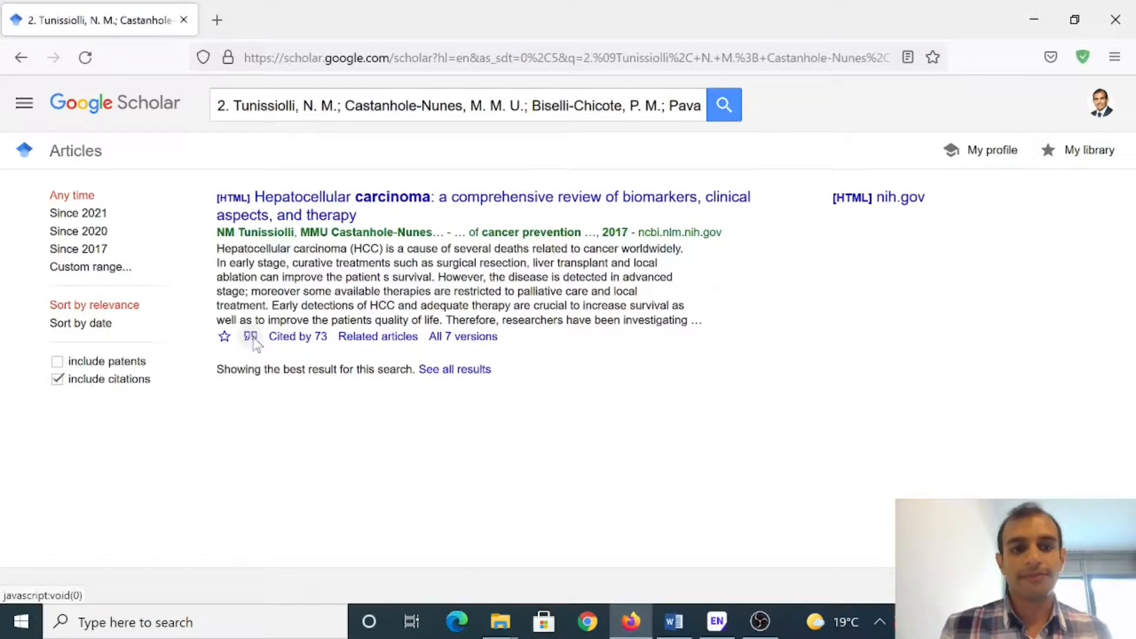
pyautogui.click(540, 595)
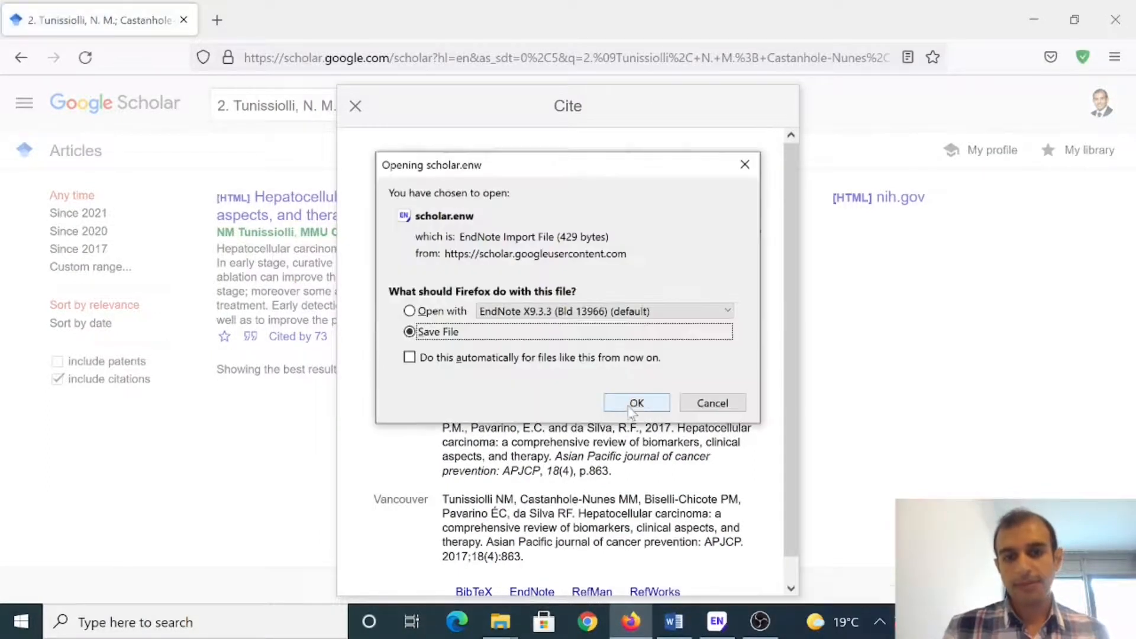
pyautogui.click(635, 403)
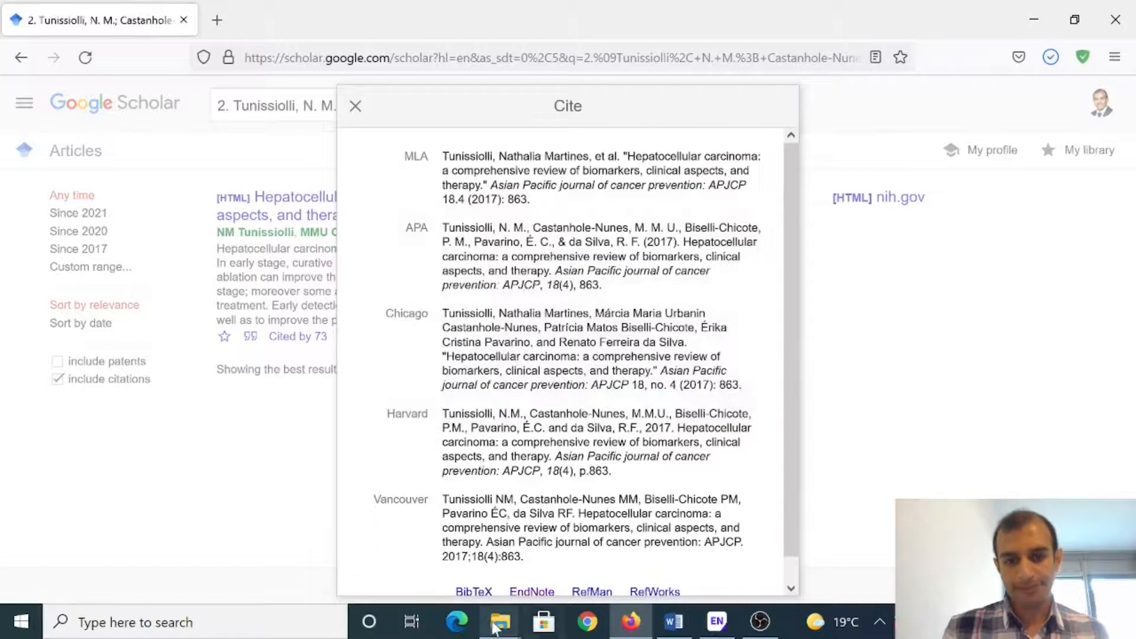
# Step: Import scholar(1) from Downloads so All References in My Paper lists both 2017 reviews
pyautogui.moveTo(500, 621)
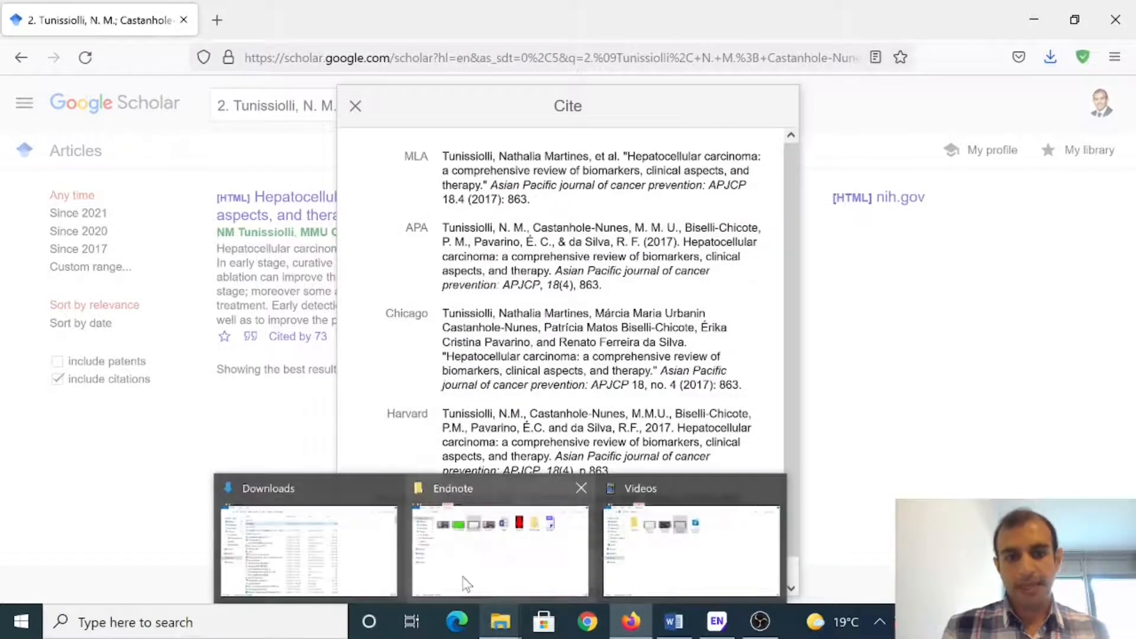
pyautogui.click(346, 556)
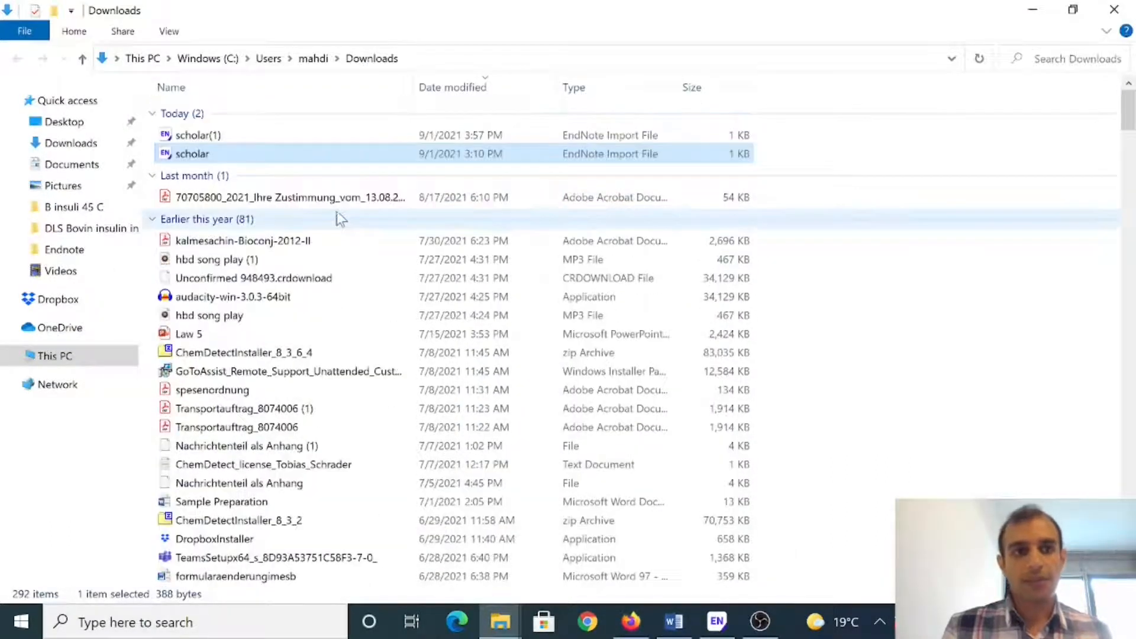
pyautogui.click(216, 137)
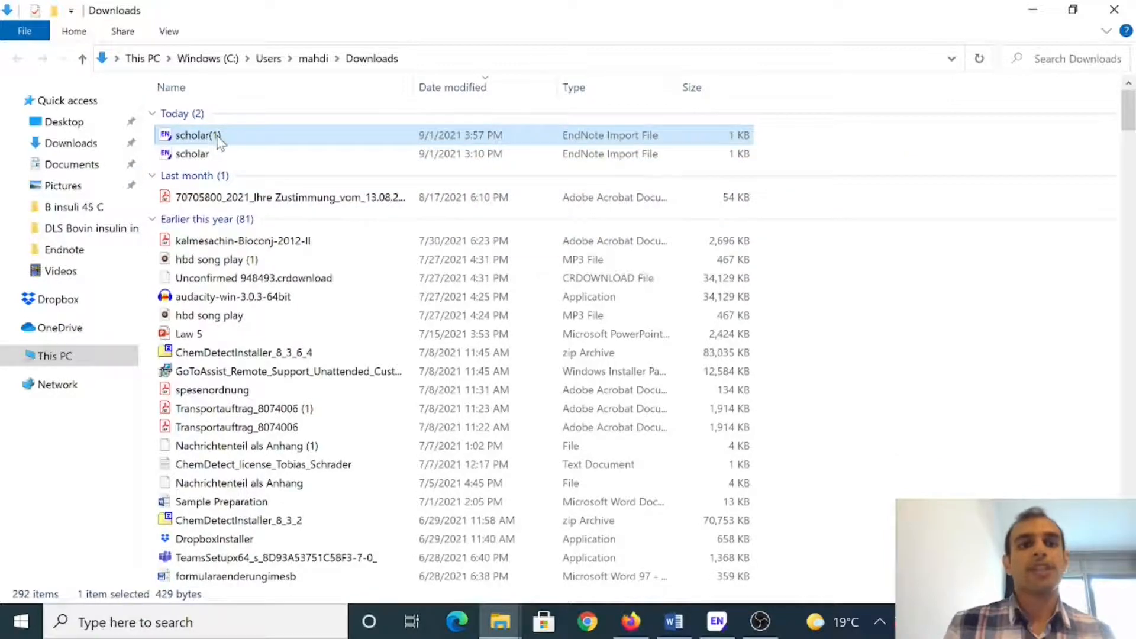
pyautogui.doubleClick(189, 134)
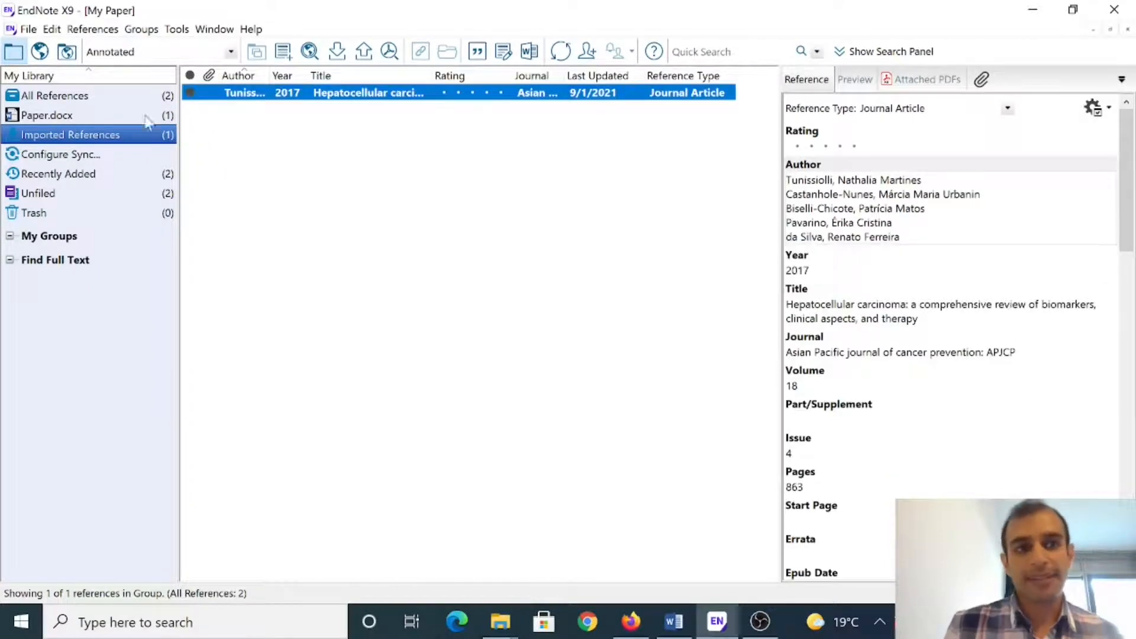
pyautogui.click(134, 96)
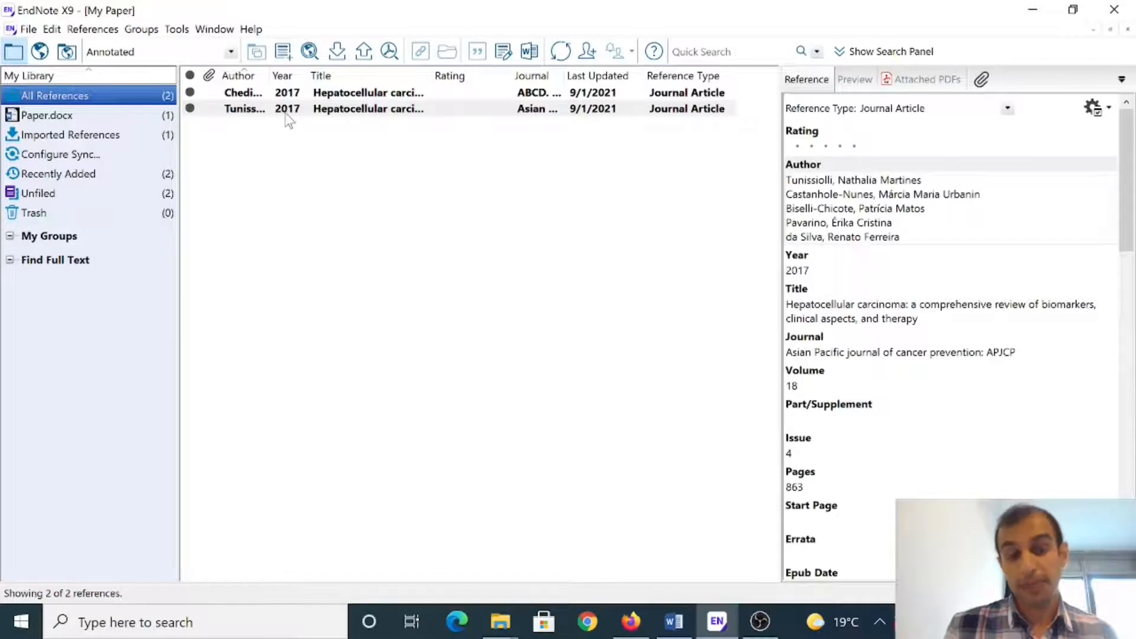
pyautogui.click(674, 621)
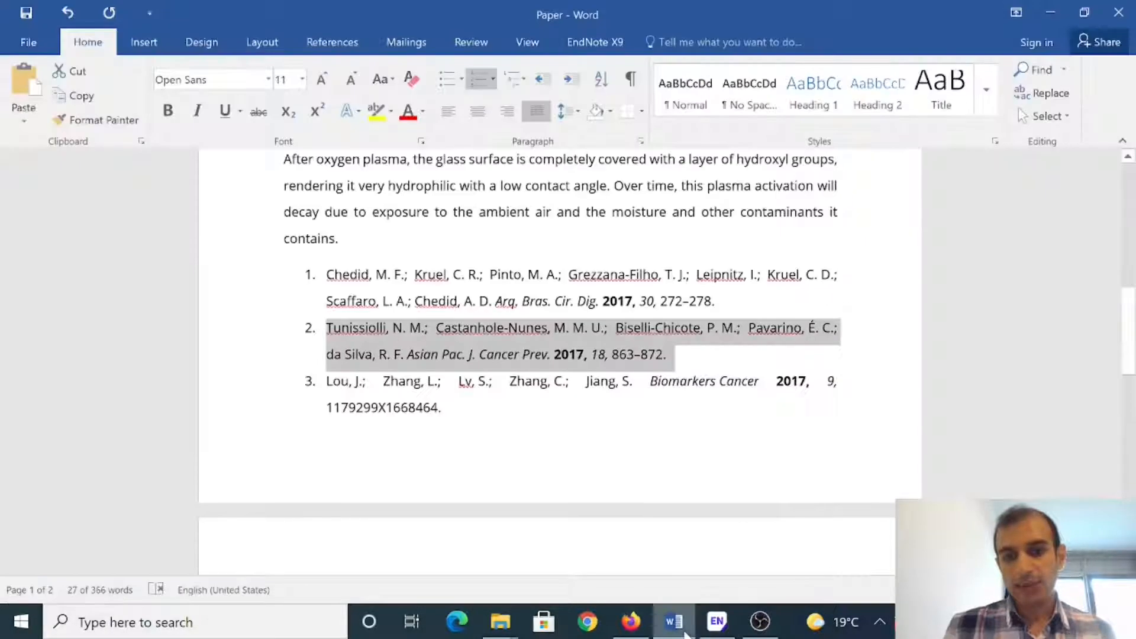
# Step: Select the [1] citation after 'thiol inks' and bring up the My Paper library
pyautogui.scroll(6, 750, 346)
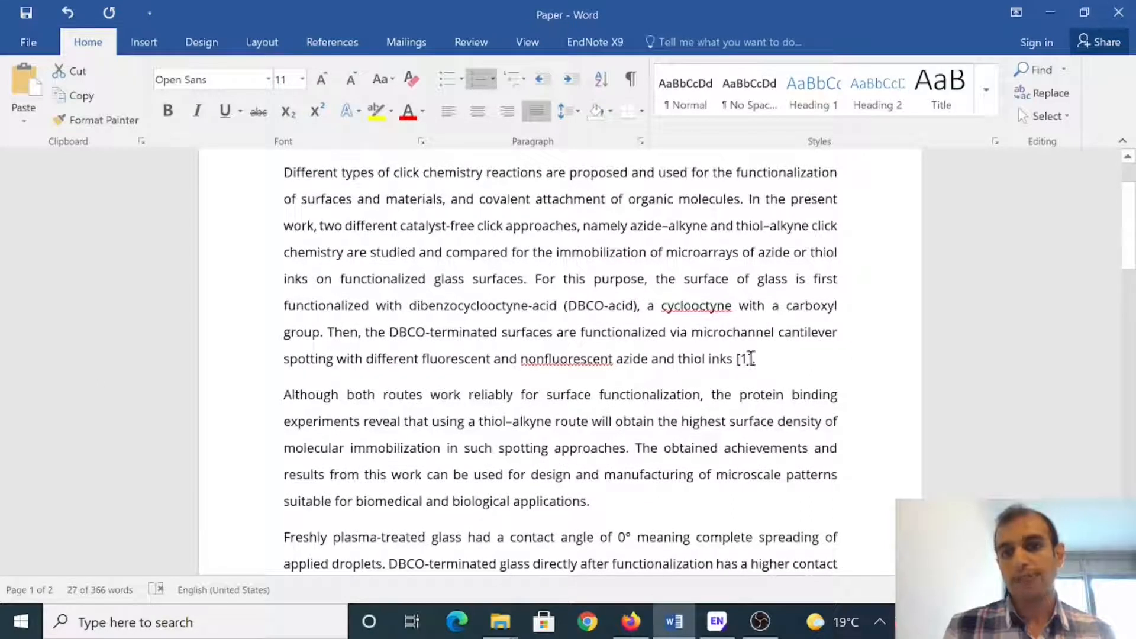
pyautogui.click(751, 359)
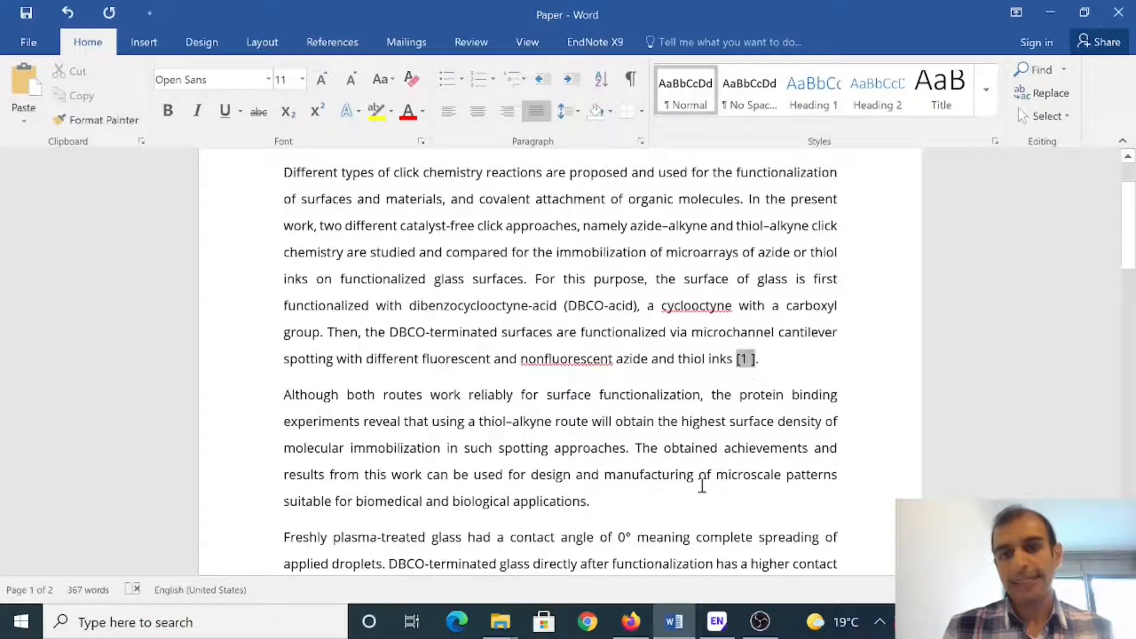
pyautogui.click(717, 621)
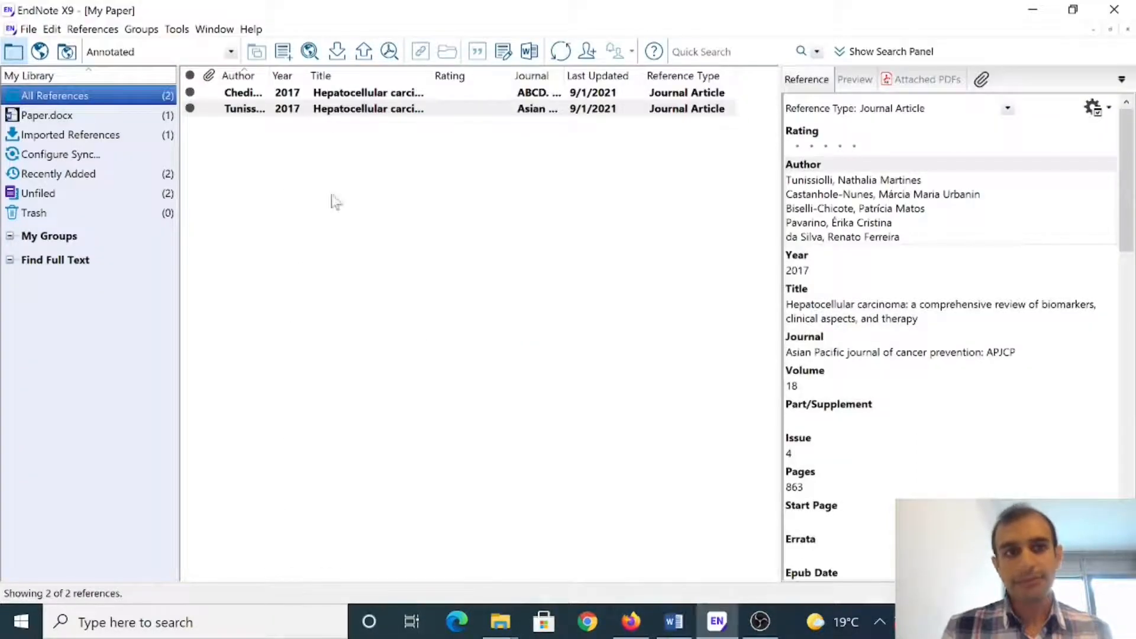
# Step: Cite the second library reference, the 2017 hepatocellular carcinoma review, after 'thiol inks' to give [1, 2]
pyautogui.click(303, 112)
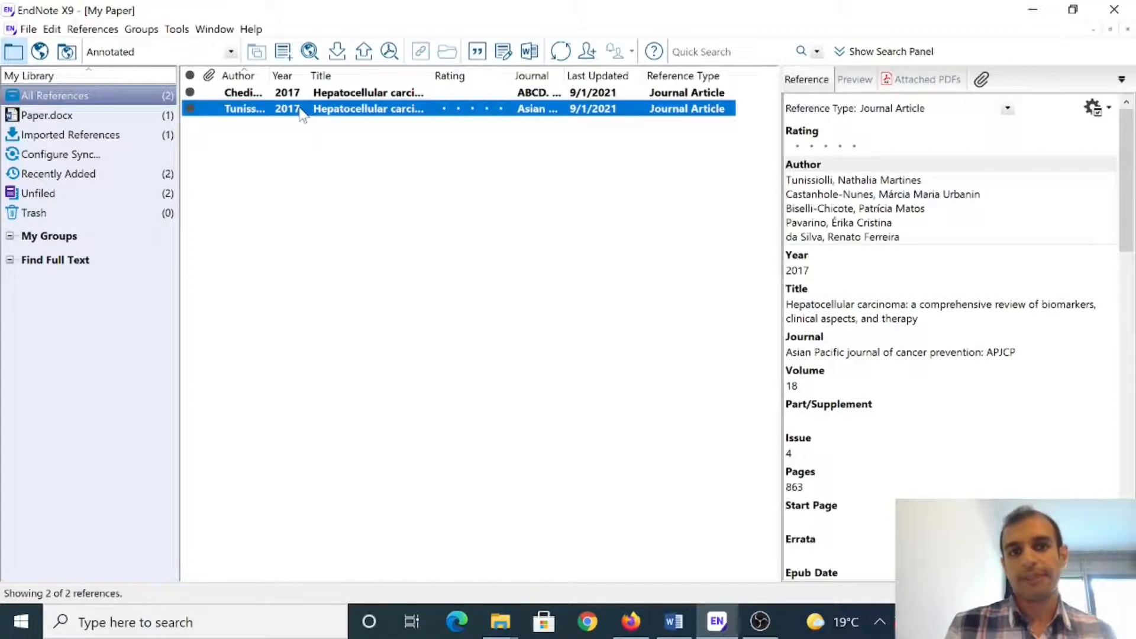
pyautogui.click(477, 51)
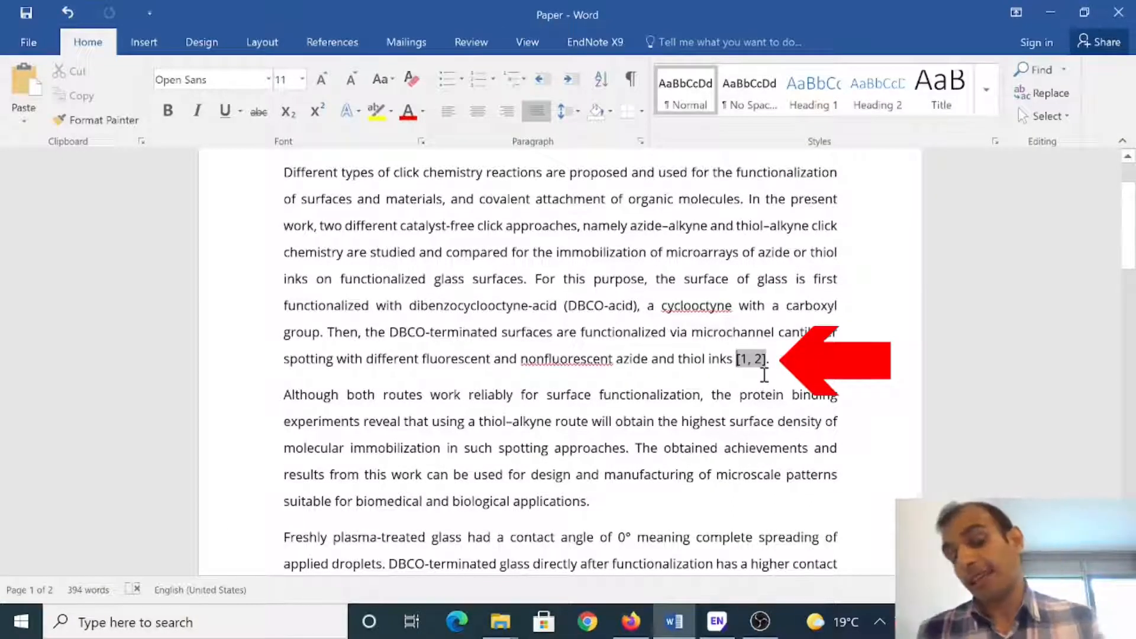
pyautogui.scroll(-15, 780, 363)
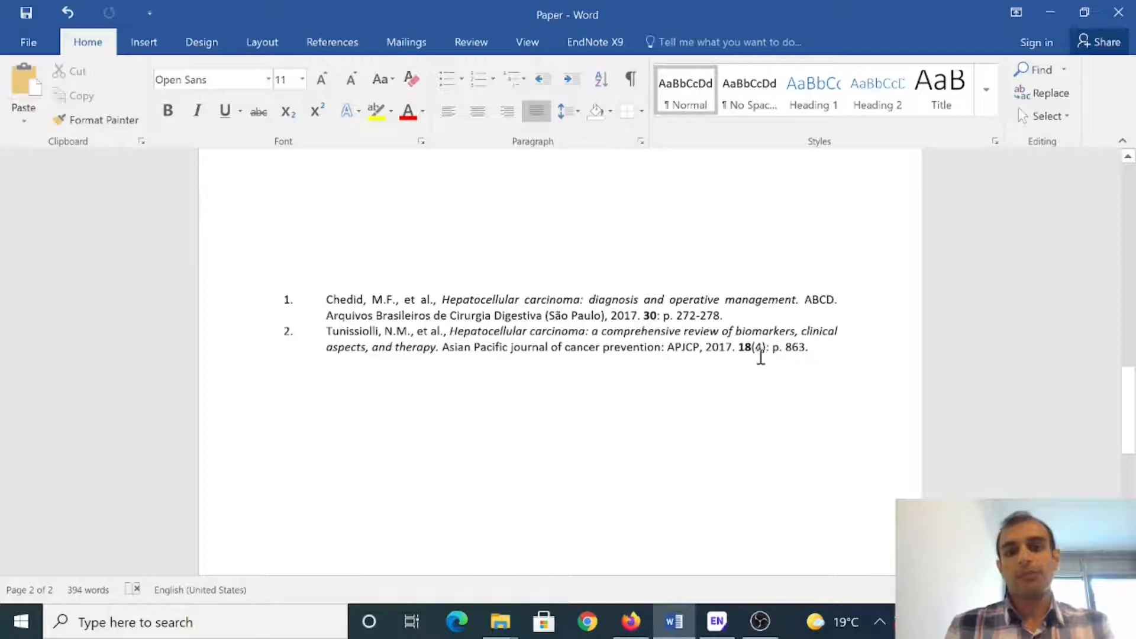
pyautogui.scroll(9, 746, 368)
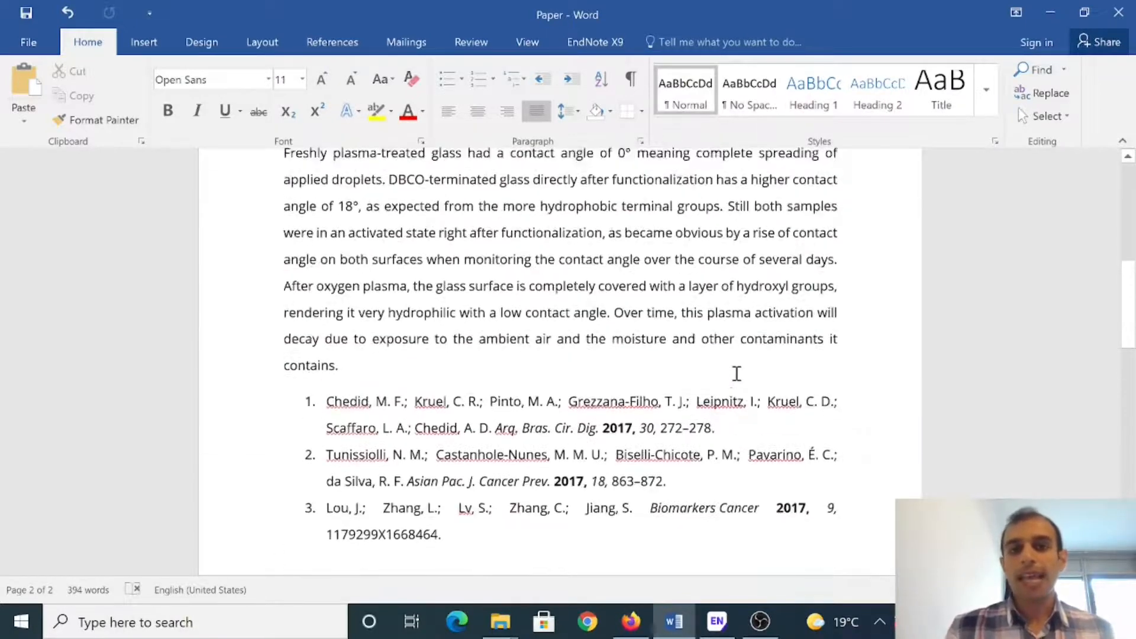
pyautogui.scroll(2, 738, 374)
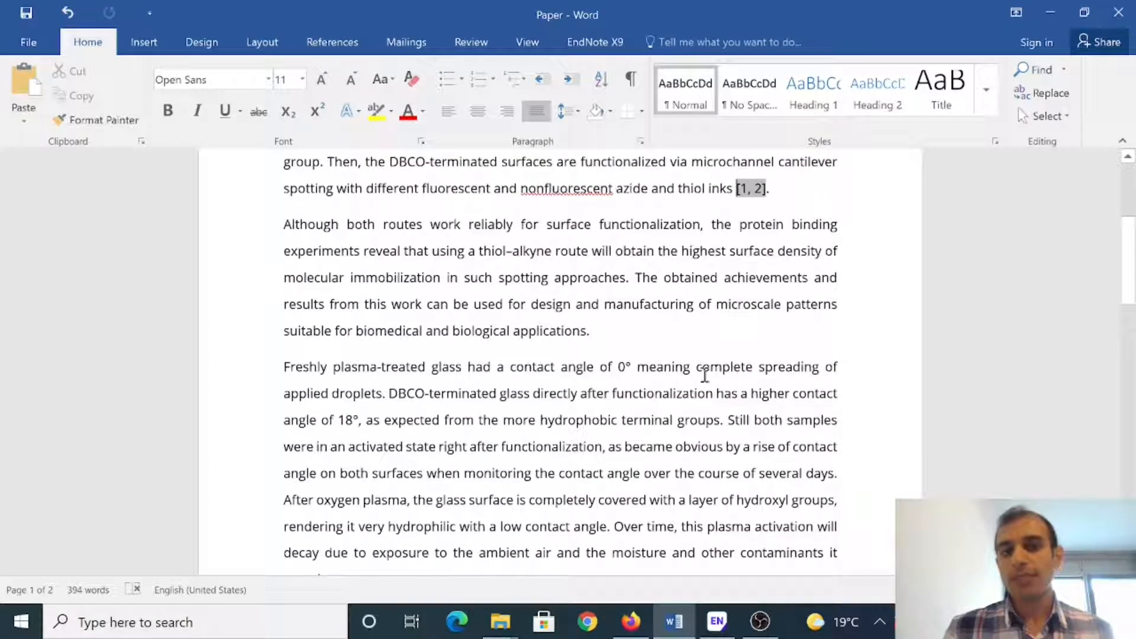
pyautogui.click(598, 332)
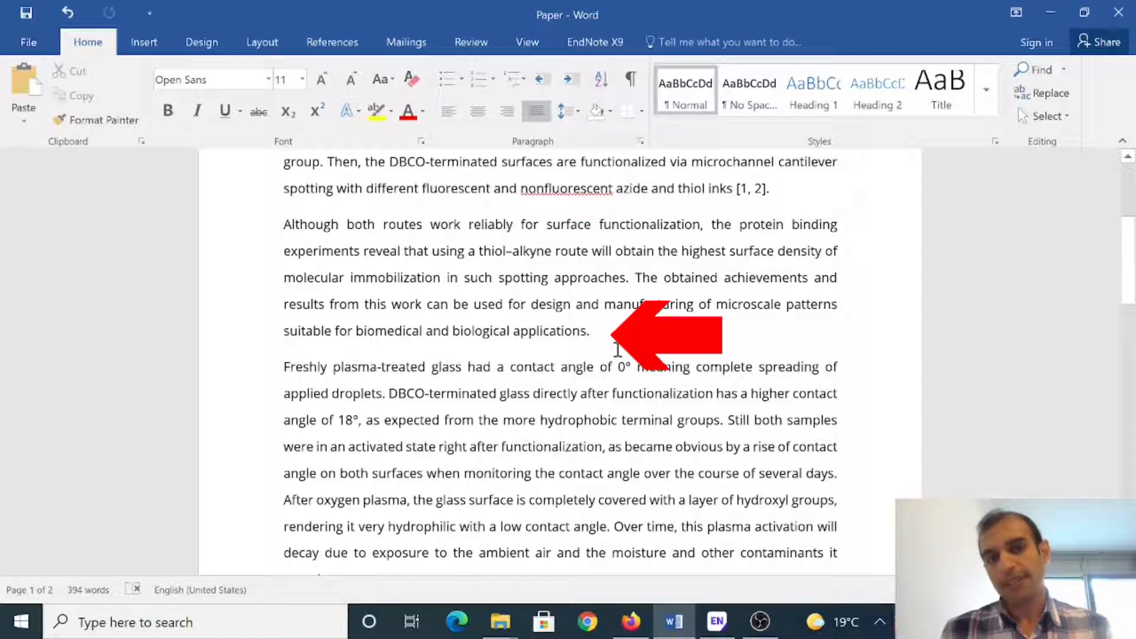
# Step: Add a space before the applications sentence's period and insert the selected My Paper reference there as [2]
pyautogui.hotkey('ctrl', 'z')
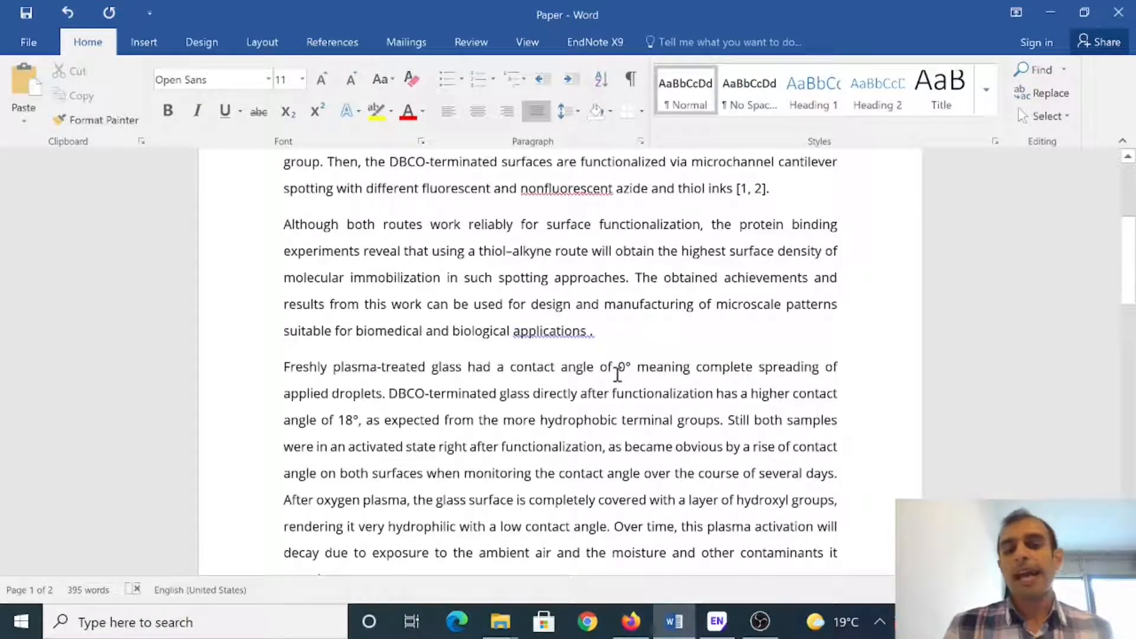
pyautogui.click(716, 621)
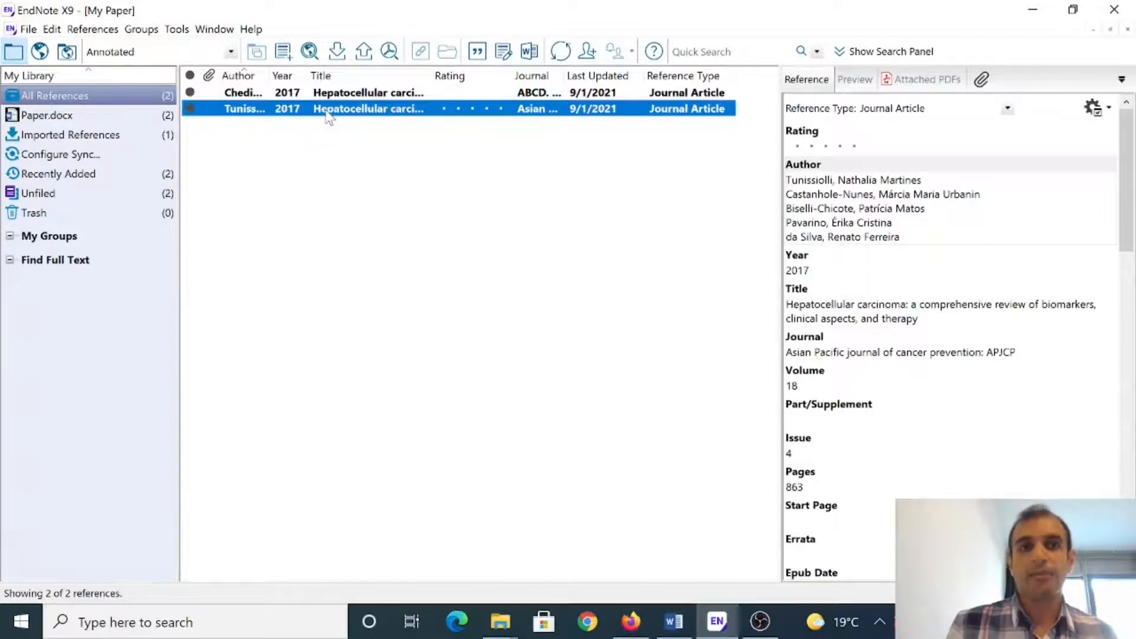
pyautogui.click(477, 52)
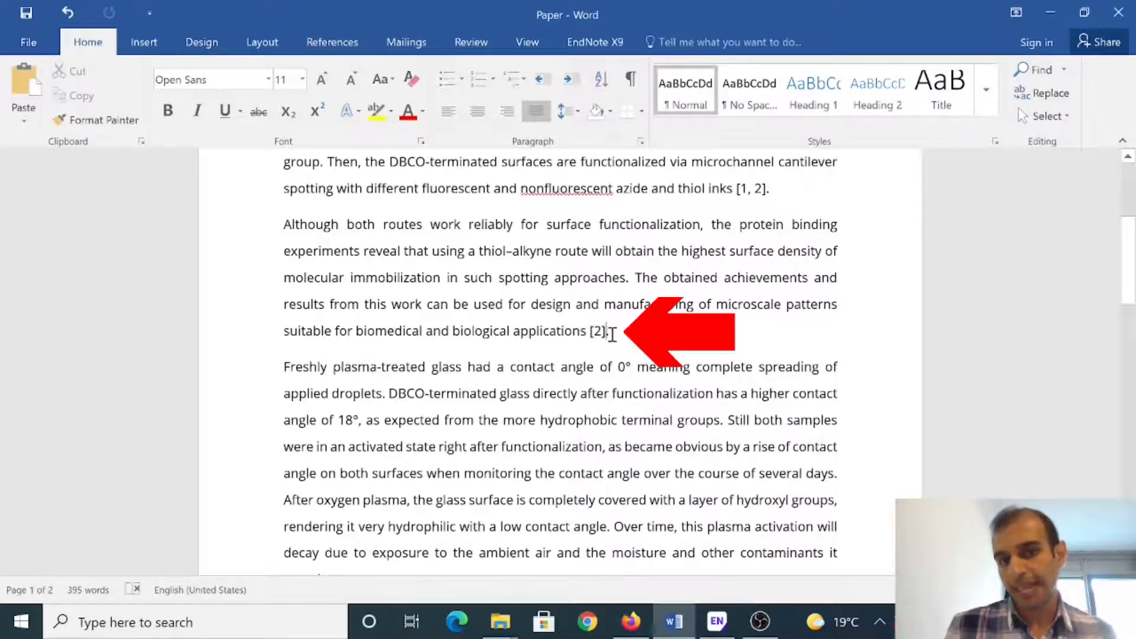
# Step: Select the three old hand-typed reference entries and delete them, keeping EndNote's two-entry bibliography
pyautogui.scroll(-4, 612, 334)
pyautogui.scroll(-3, 681, 349)
pyautogui.scroll(-3, 573, 330)
pyautogui.scroll(5, 570, 330)
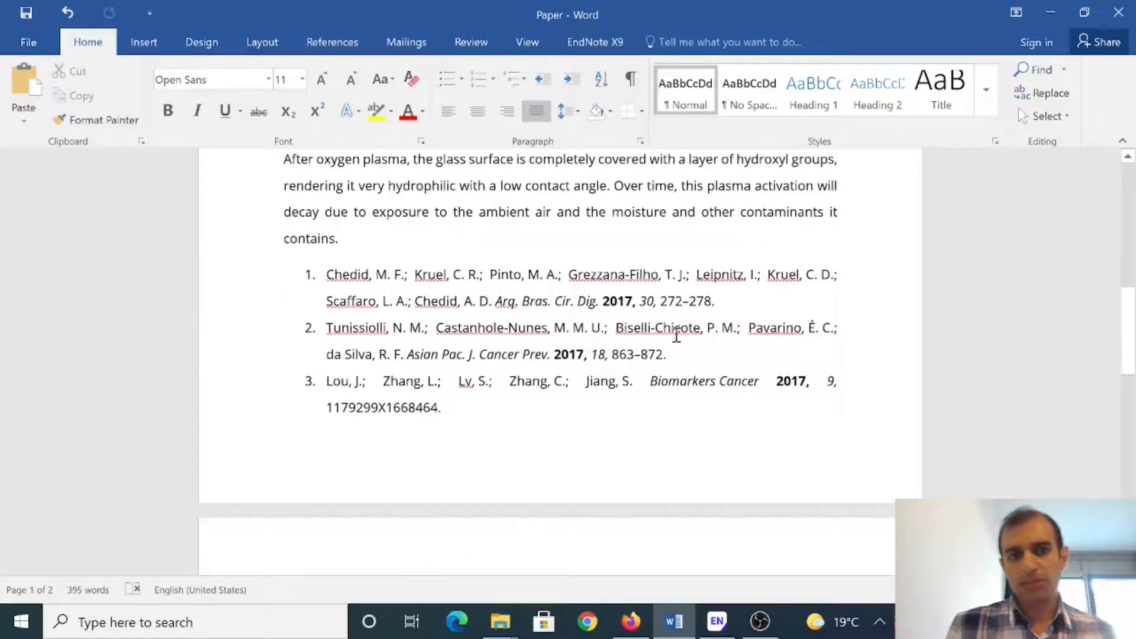
pyautogui.scroll(-5, 674, 335)
pyautogui.scroll(4, 484, 382)
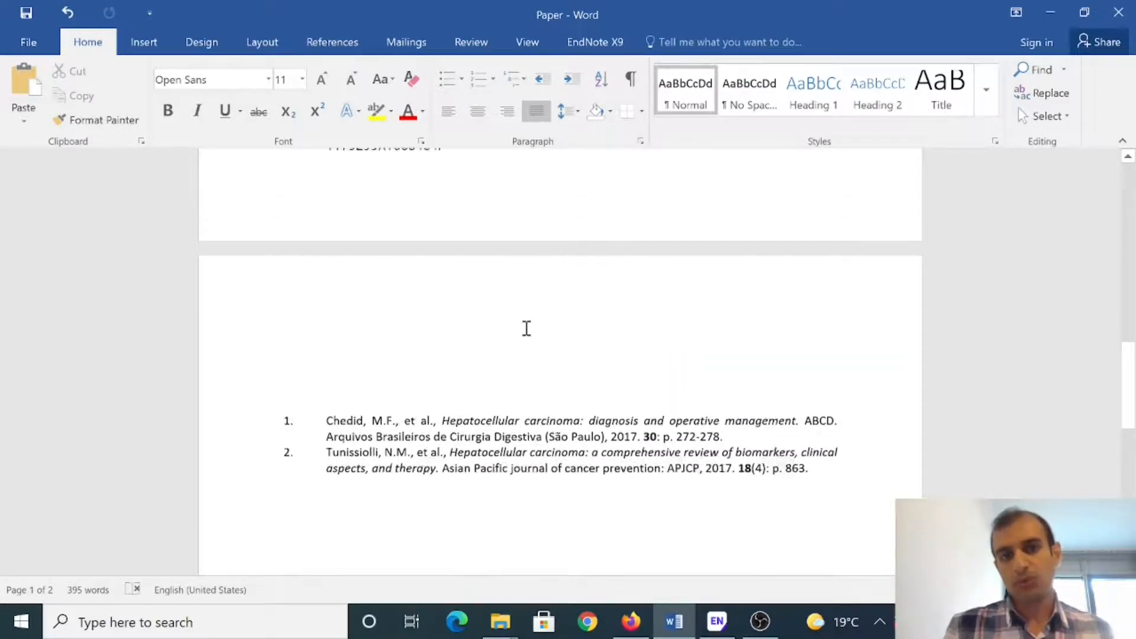
pyautogui.moveTo(453, 365); pyautogui.dragTo(292, 233)
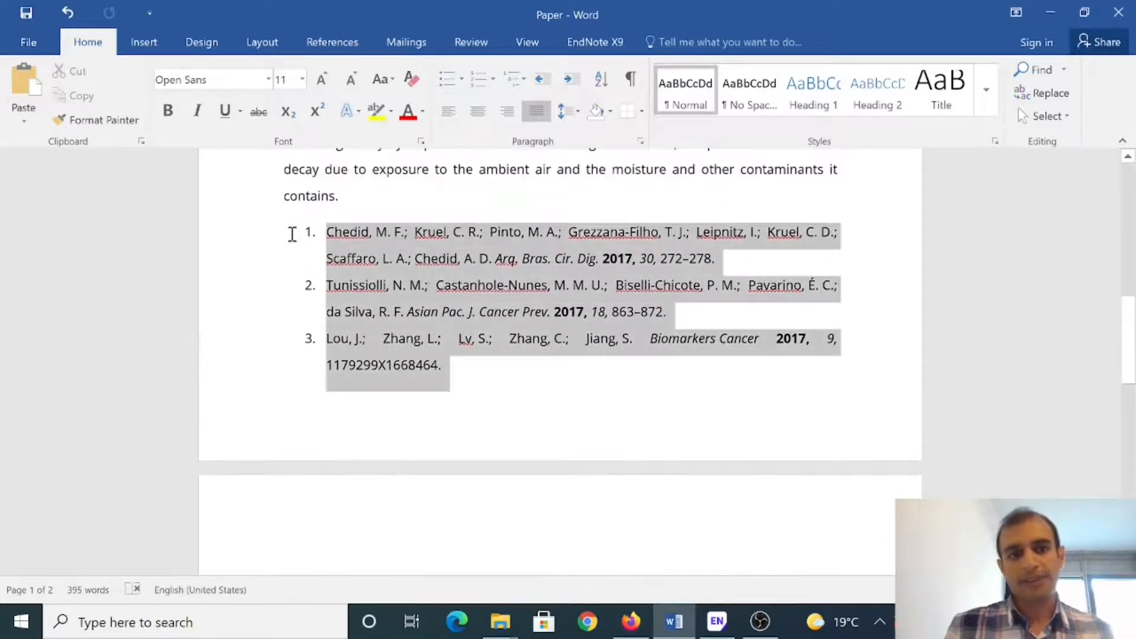
pyautogui.press('Delete')
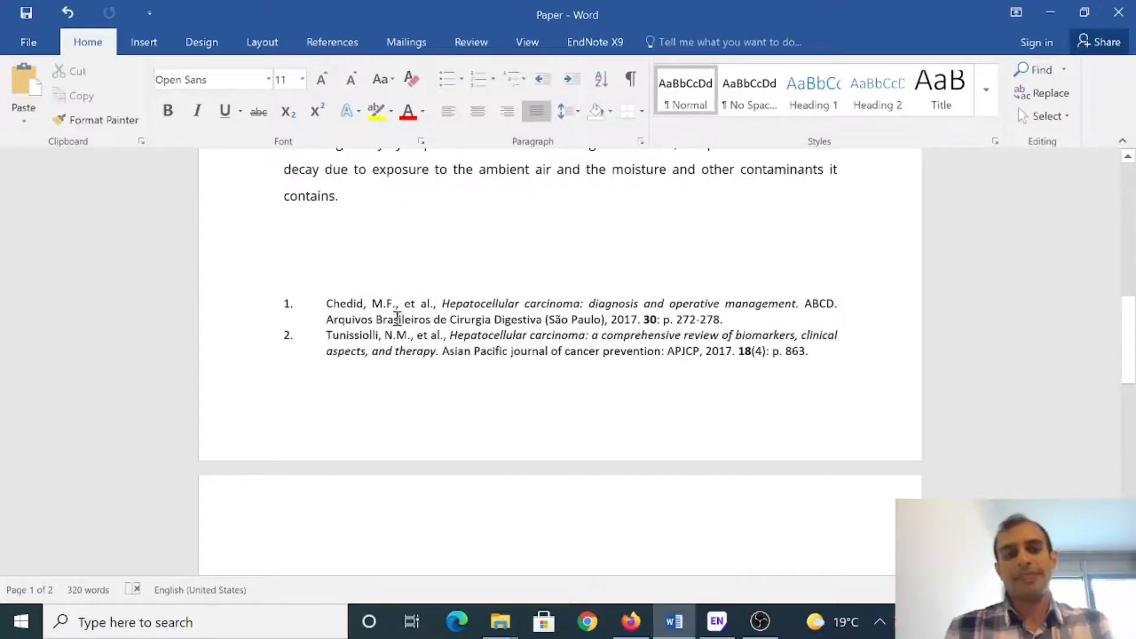
pyautogui.scroll(3, 454, 317)
pyautogui.scroll(2, 468, 338)
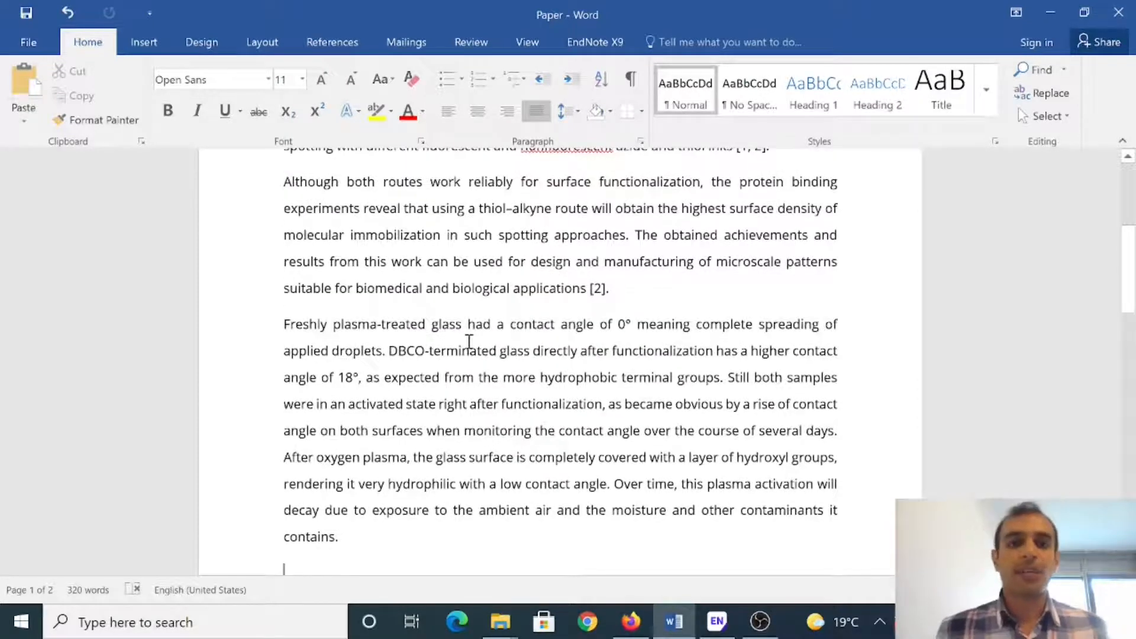
# Step: Change the EndNote output style from Numbered to ACS using Select Another Style
pyautogui.click(593, 42)
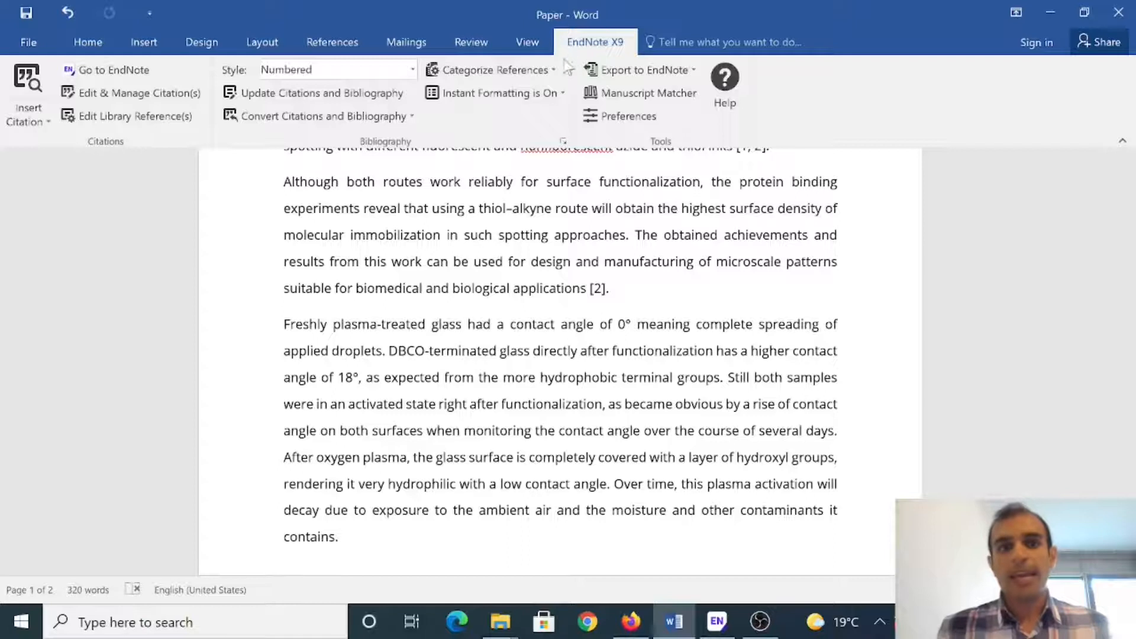
pyautogui.click(413, 71)
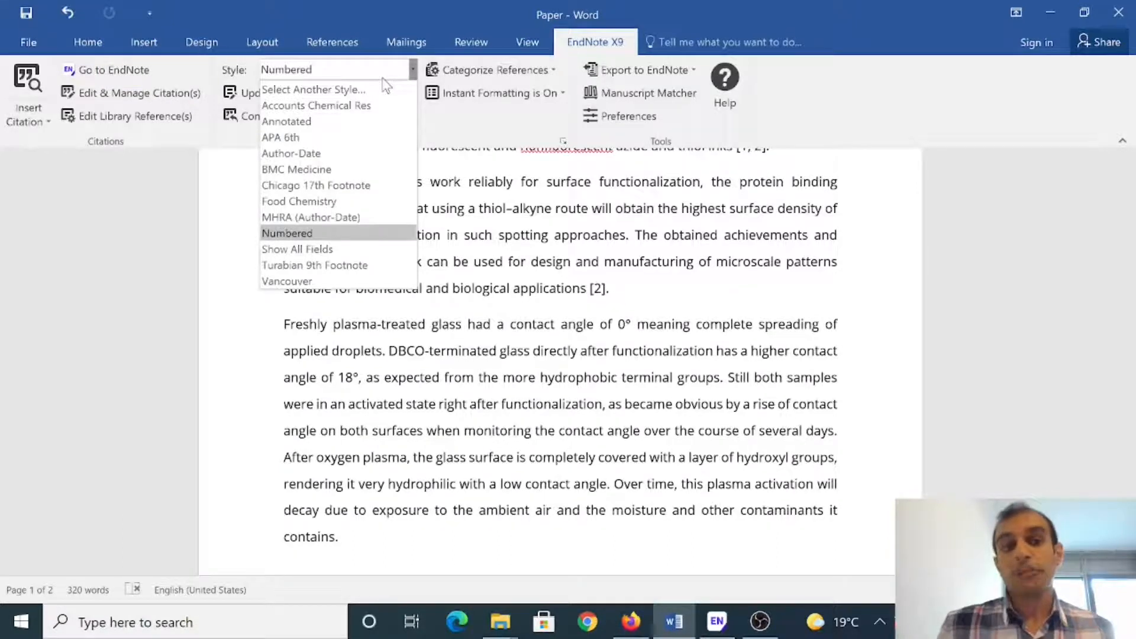
pyautogui.click(324, 90)
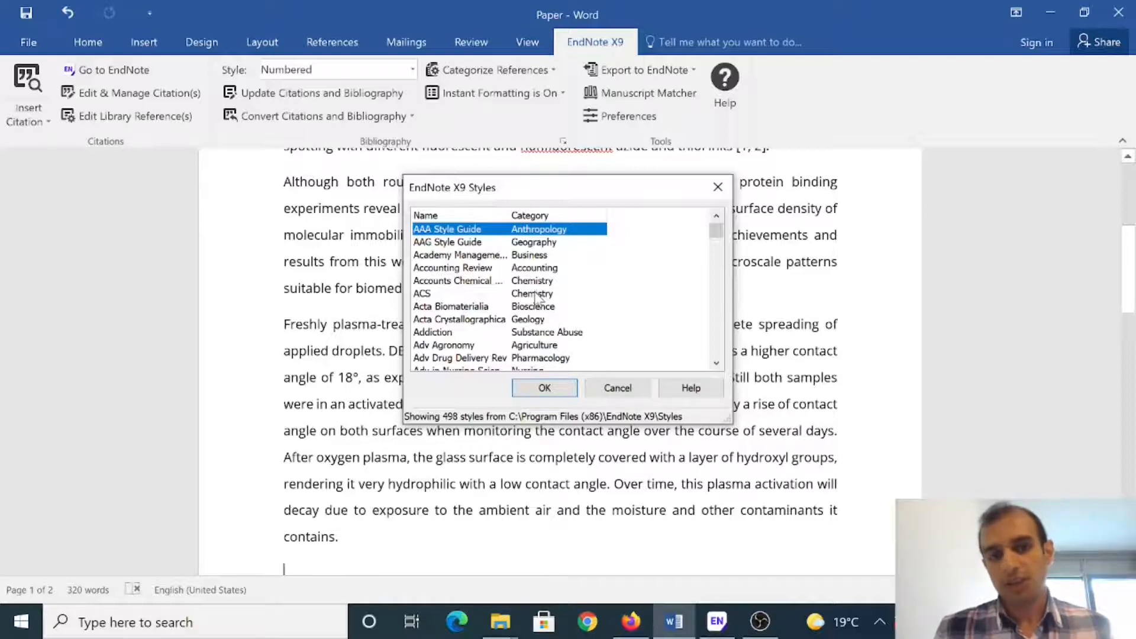
pyautogui.click(535, 294)
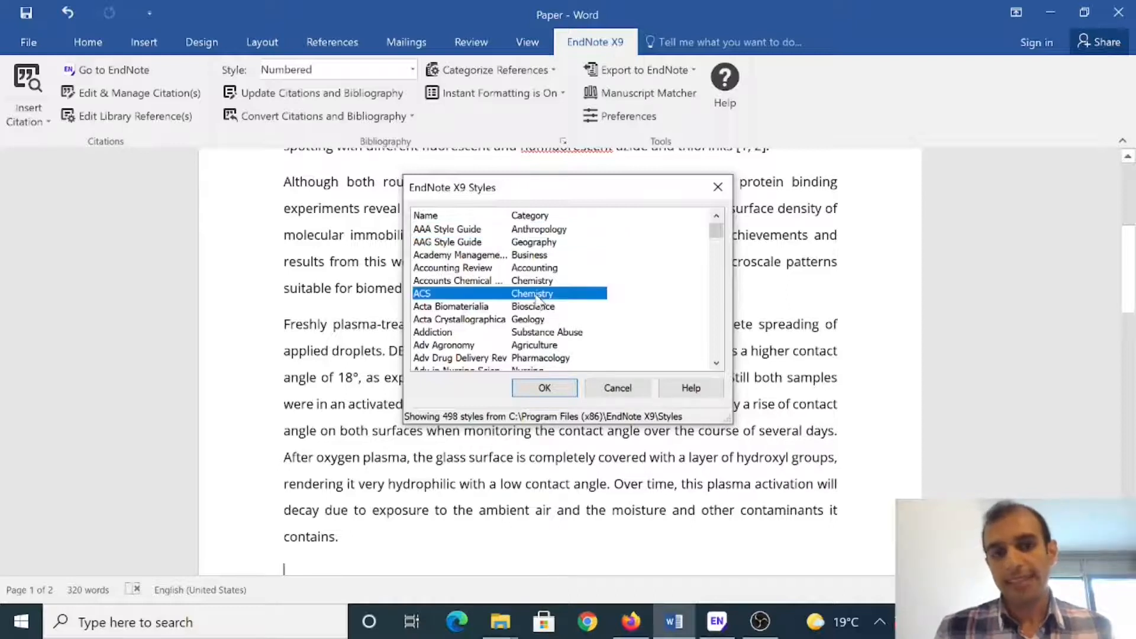
pyautogui.click(549, 384)
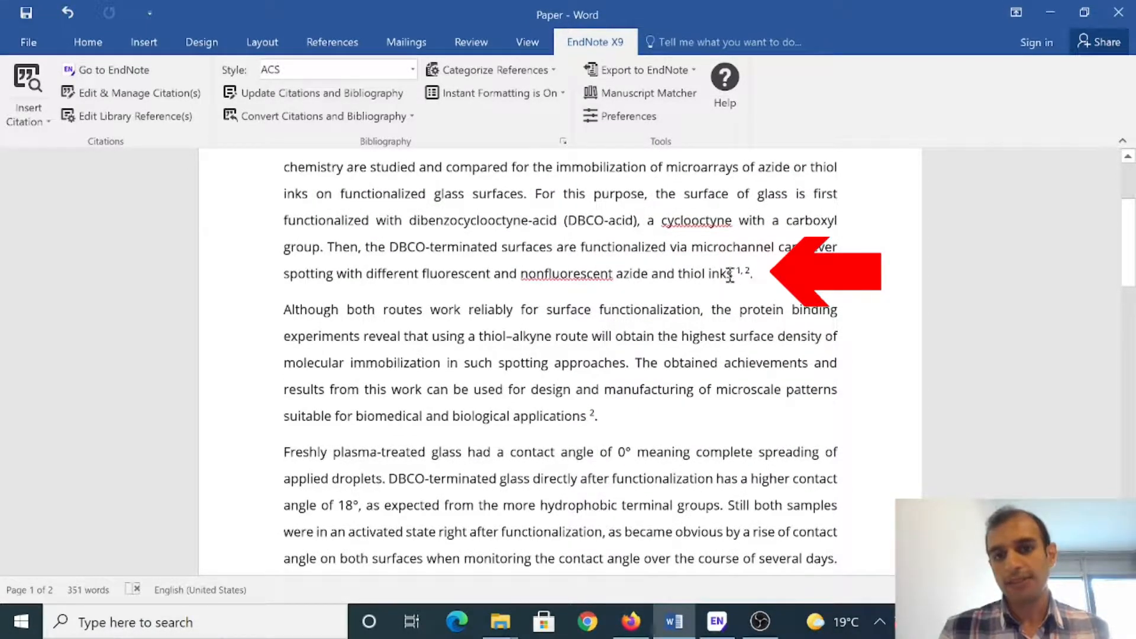
pyautogui.scroll(-10, 603, 402)
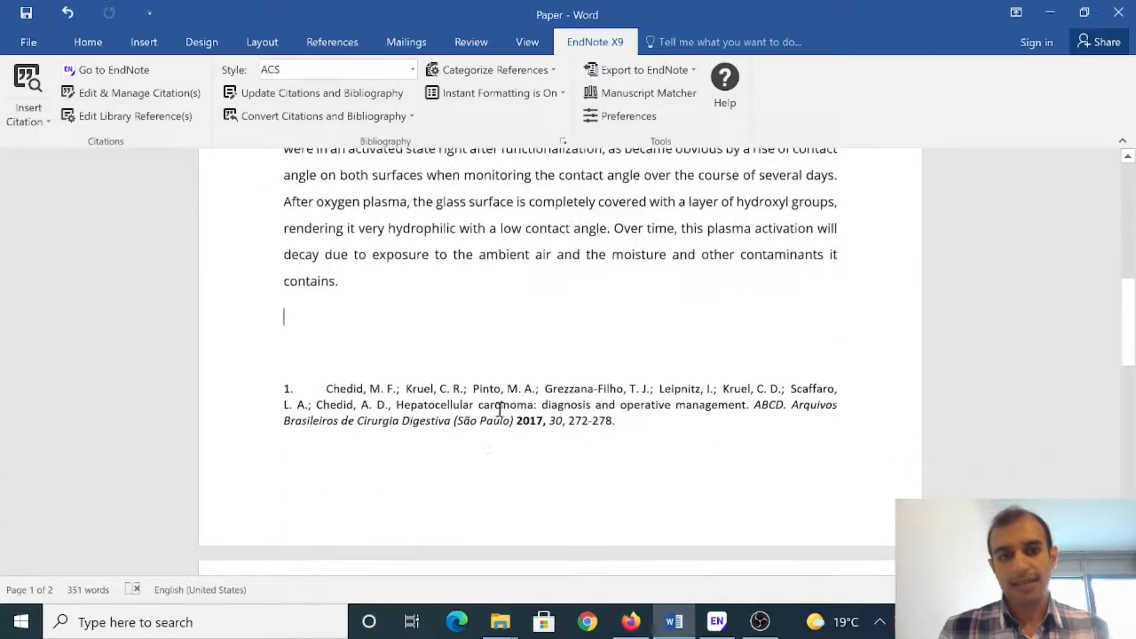
pyautogui.scroll(-3, 455, 400)
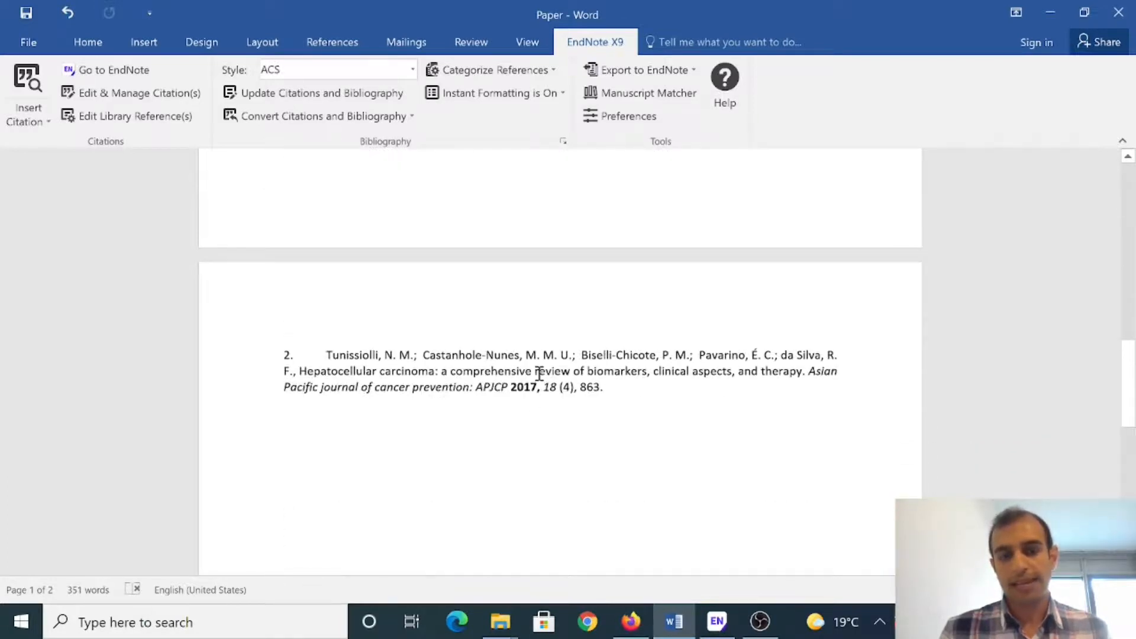
pyautogui.scroll(10, 539, 373)
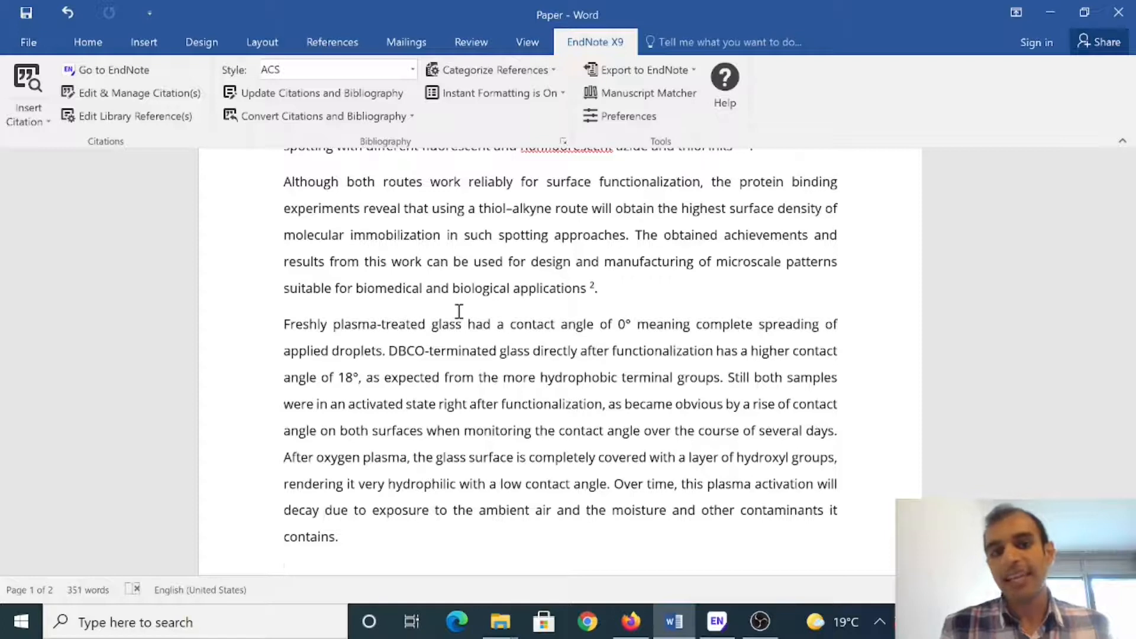
pyautogui.scroll(-2, 459, 311)
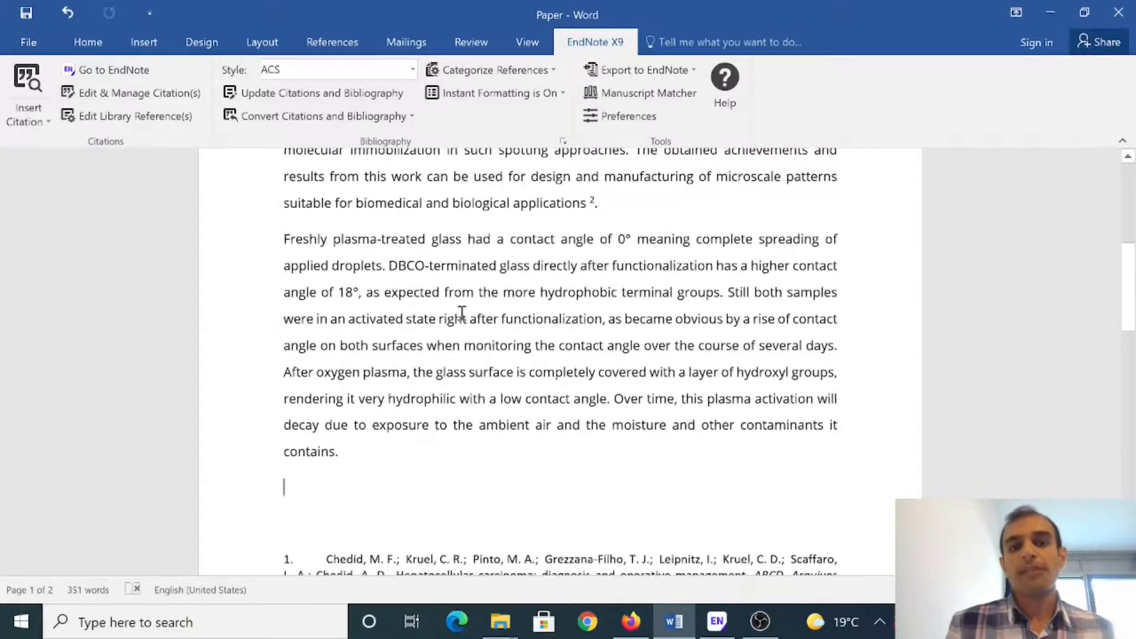